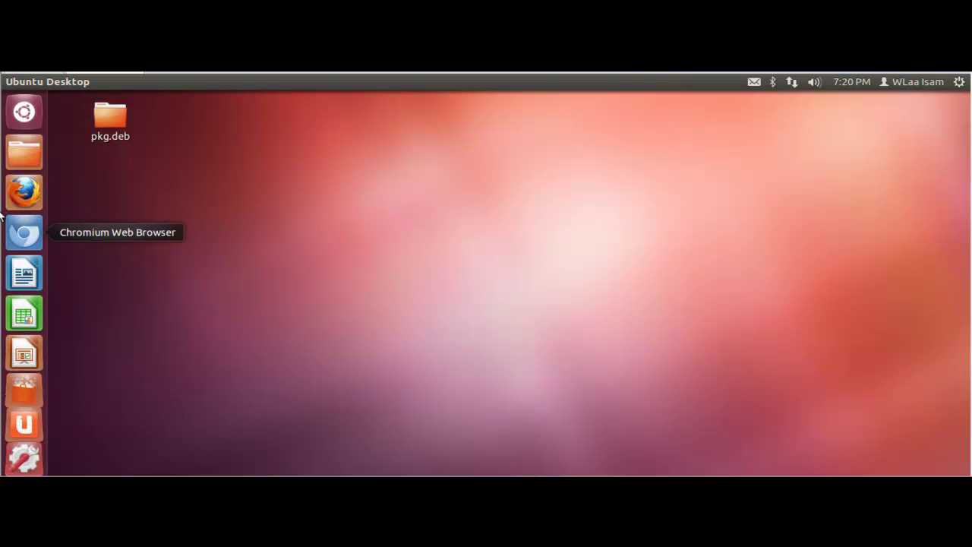
- Open the Ubuntu Software Center and maximize its window
left_click(21, 395)
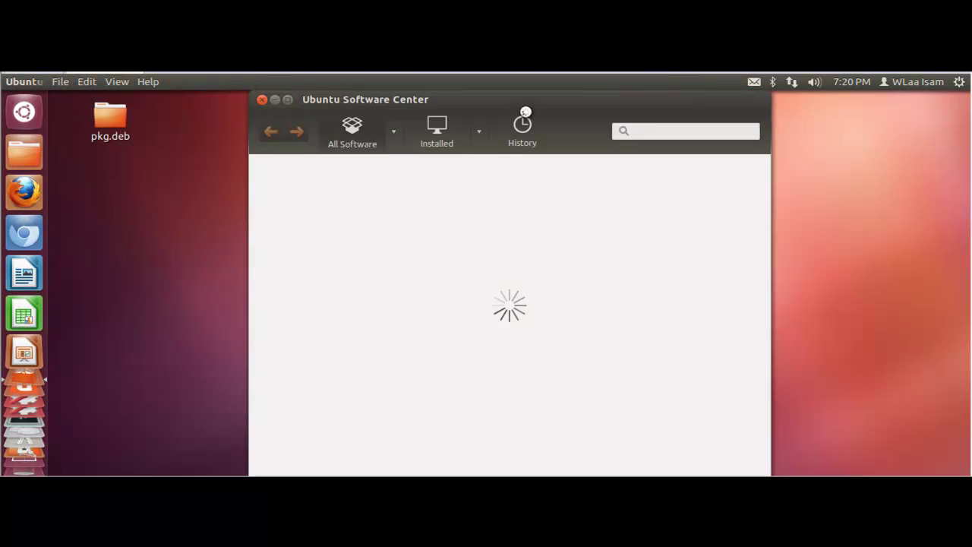
double_click(519, 104)
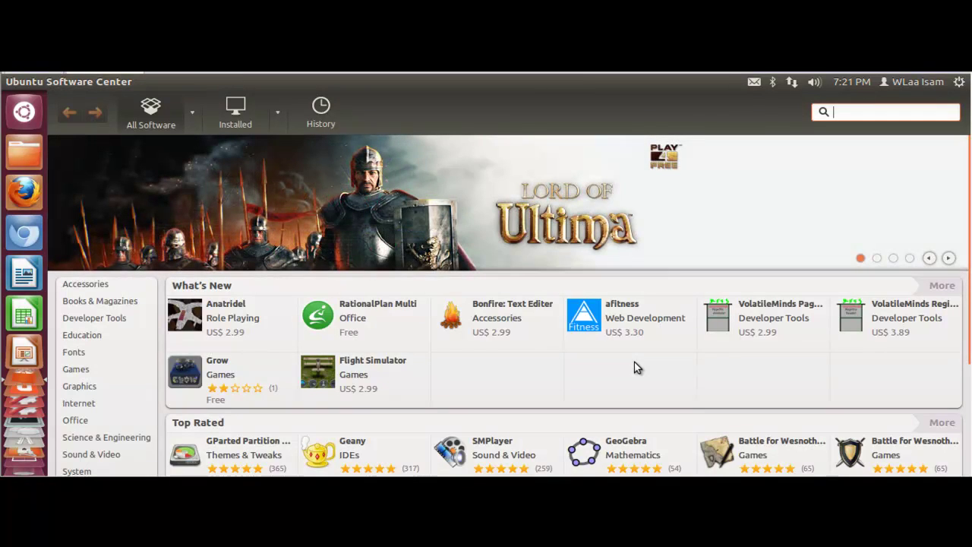
- Look over the home page's What's New and Top Rated sections and the source filters for all software
scroll(965, 376, "down", 1)
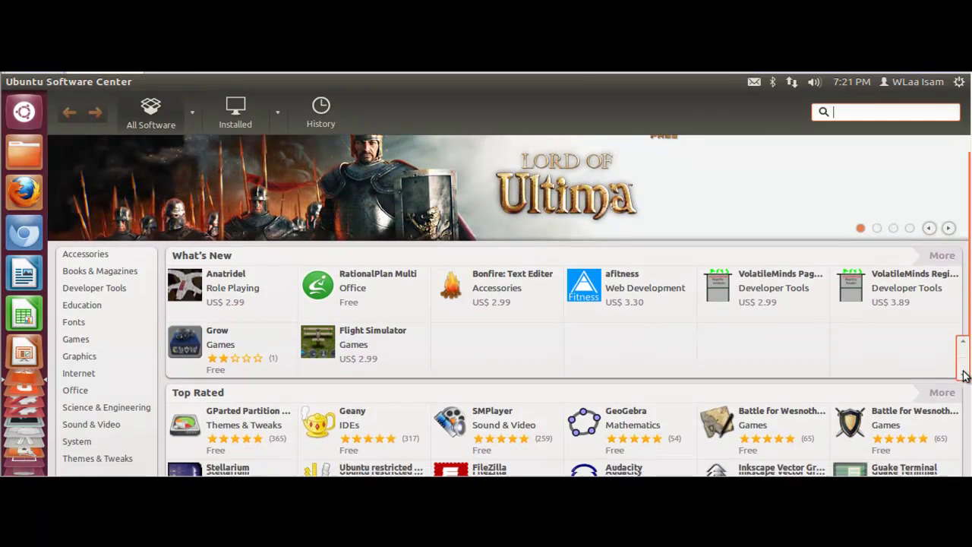
scroll(964, 376, "down", 2)
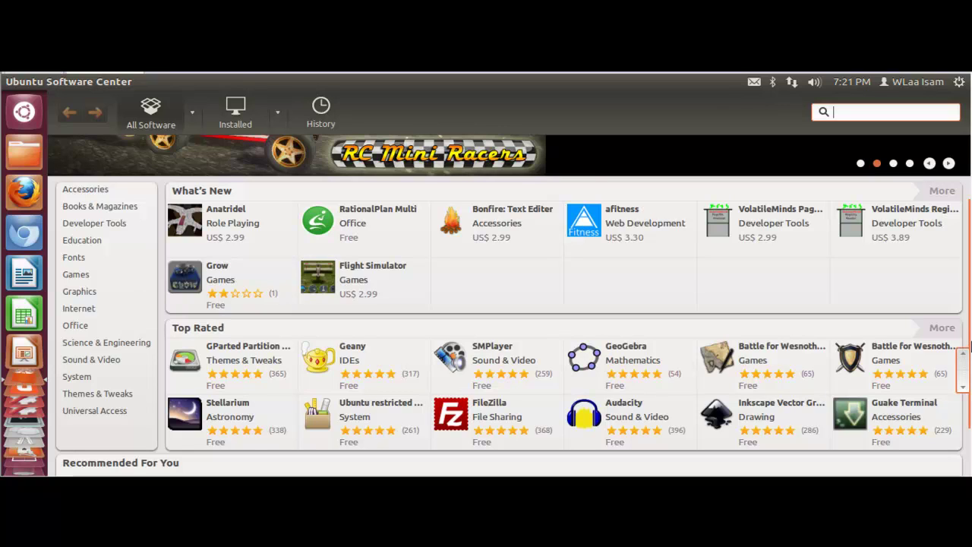
scroll(966, 380, "down", 2)
left_click_drag(966, 379, 960, 304)
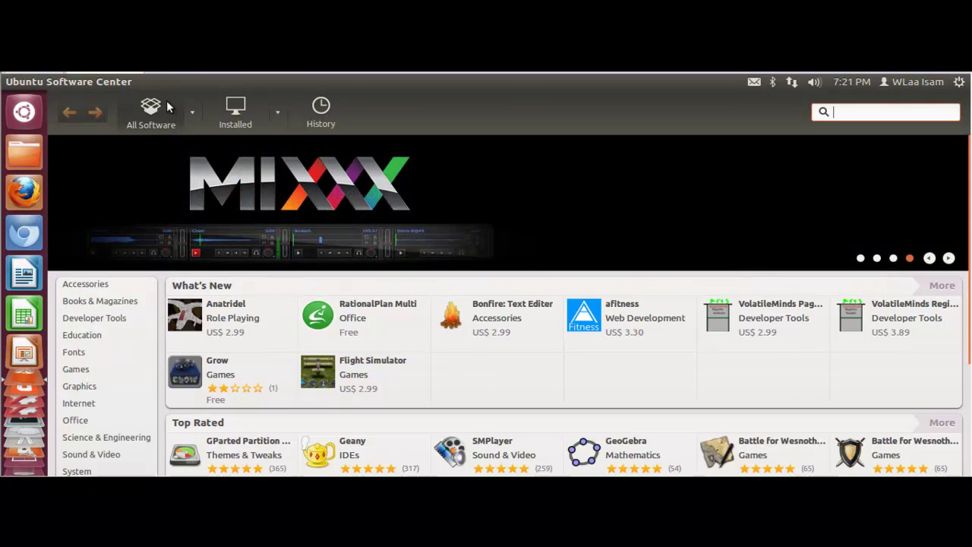
left_click(193, 114)
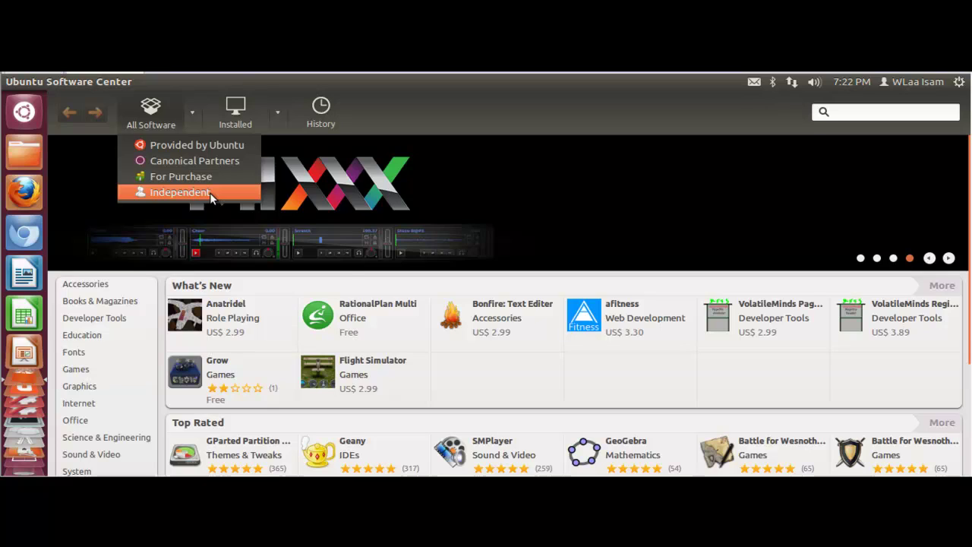
left_click(477, 398)
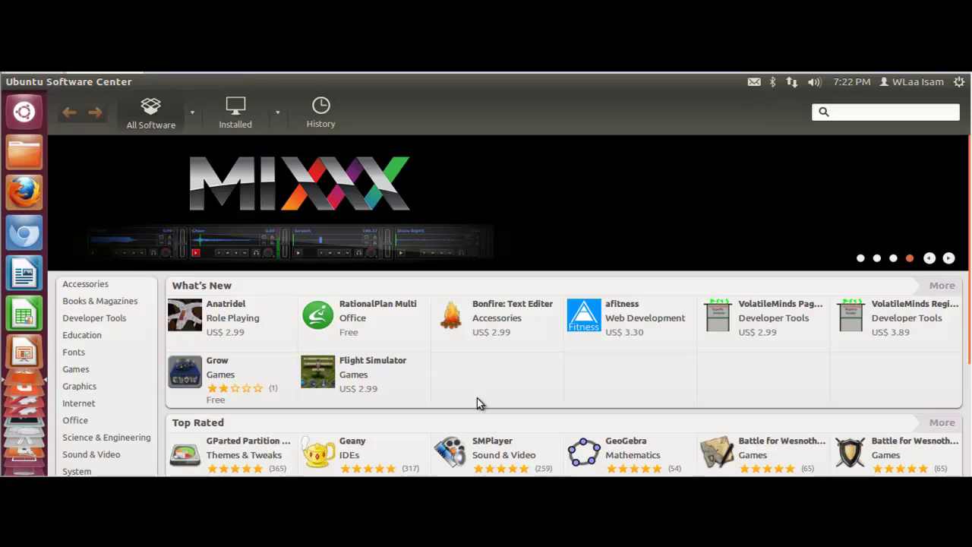
- View the installed Games and the AisleRiot Solitaire details page, then collapse the Games category
left_click(237, 111)
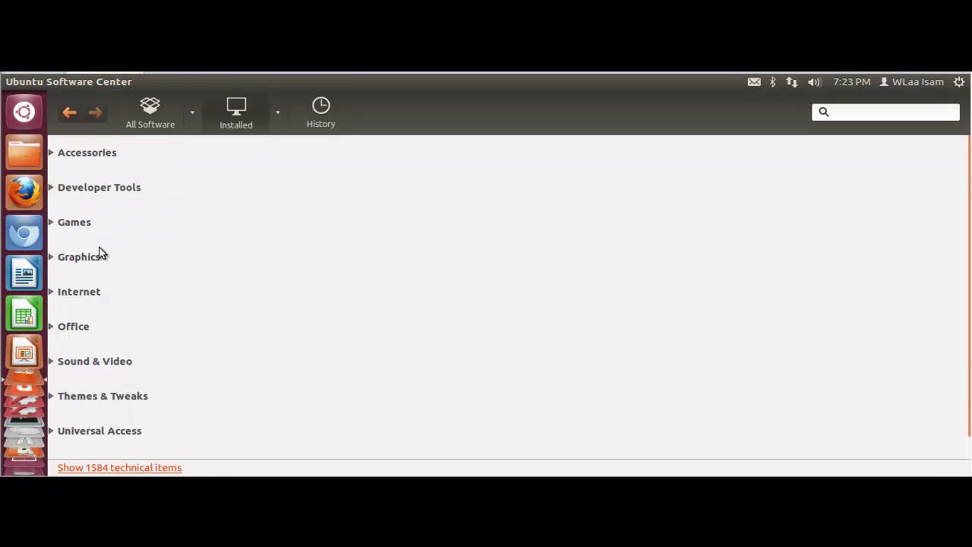
left_click(50, 222)
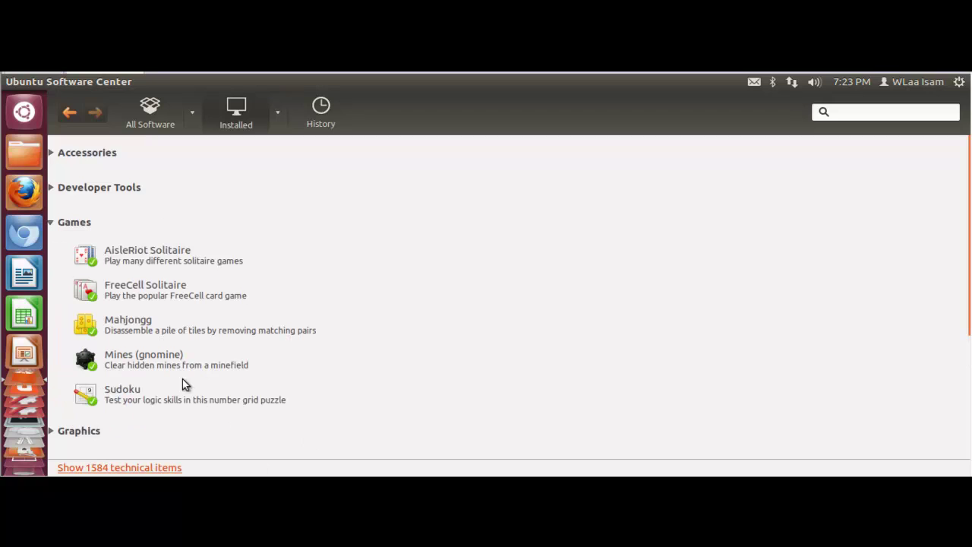
left_click(131, 269)
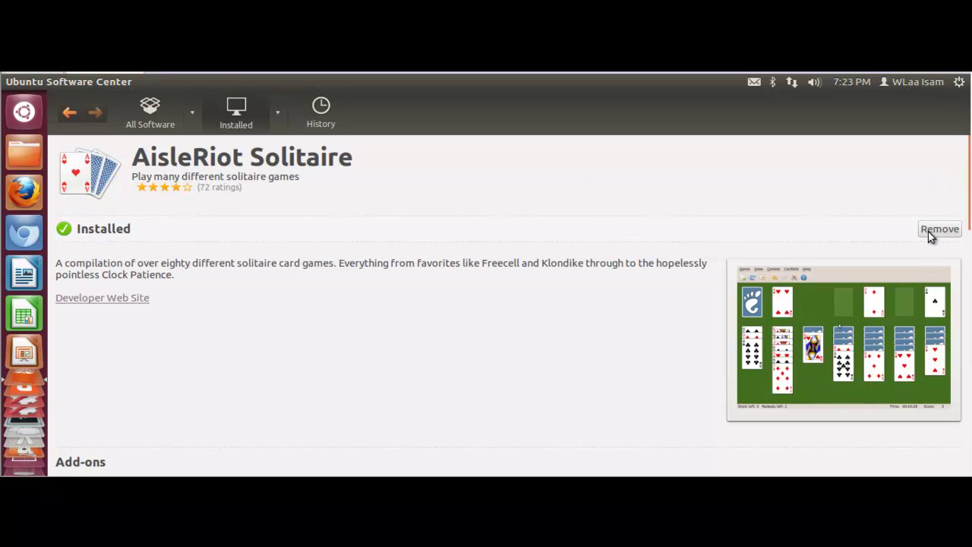
left_click(64, 111)
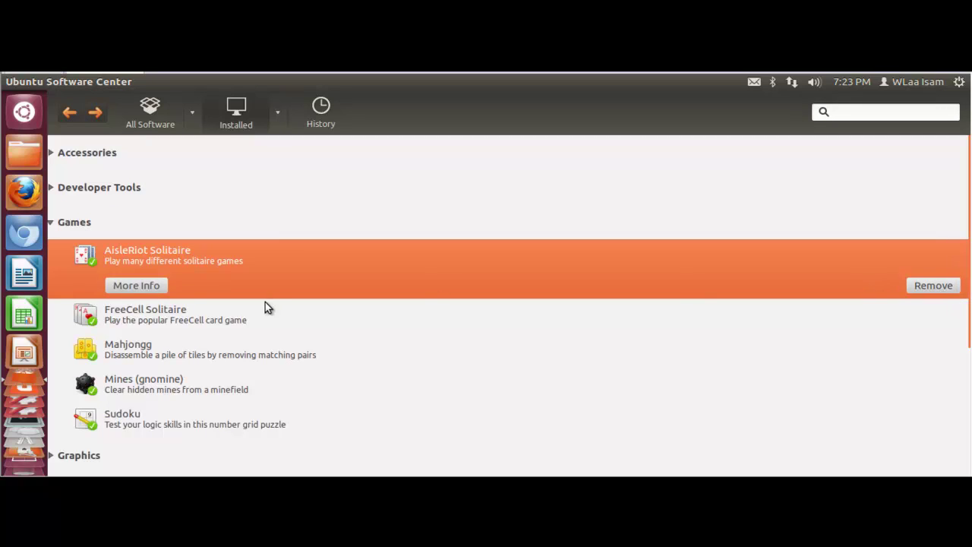
left_click(53, 223)
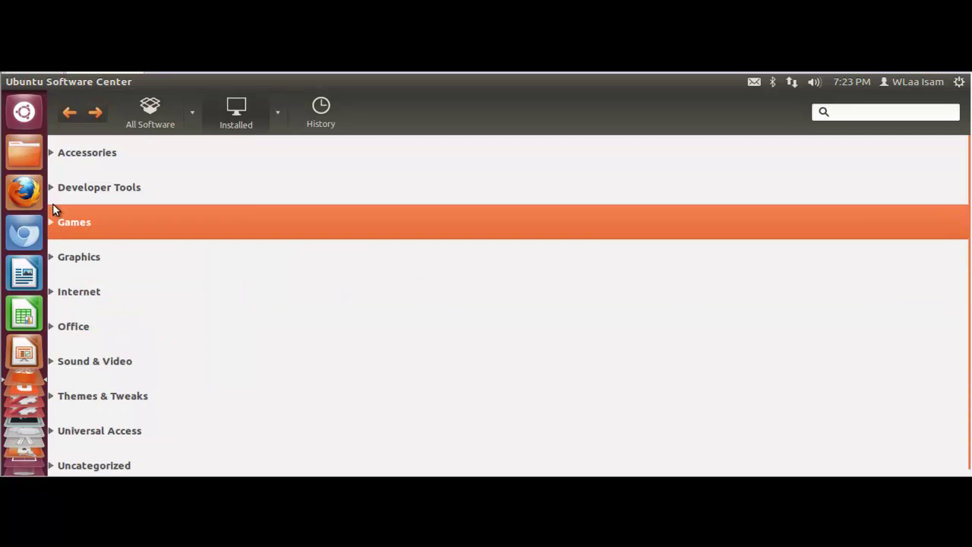
- Examine the installed Developer Tools and Internet applications, and check the source filters for installed software
left_click(52, 190)
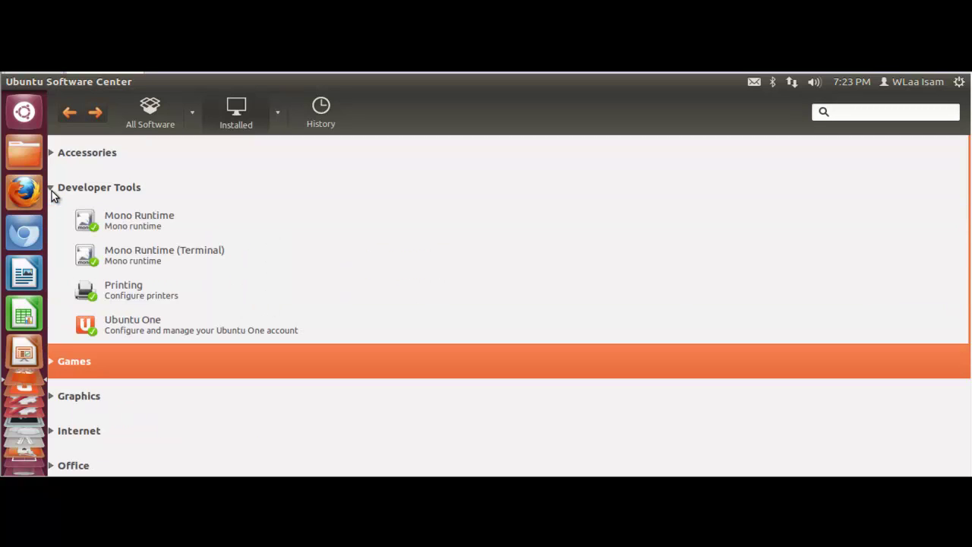
left_click(52, 190)
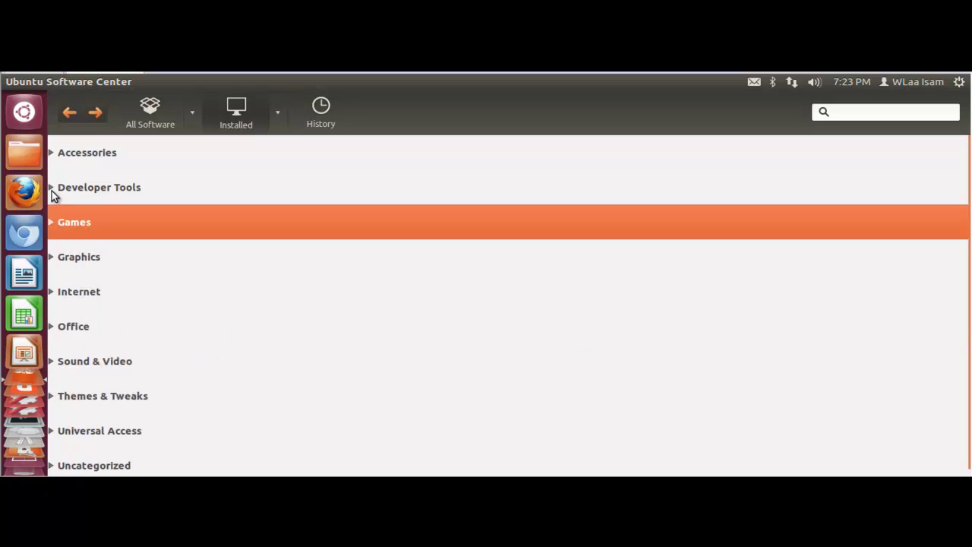
left_click(51, 292)
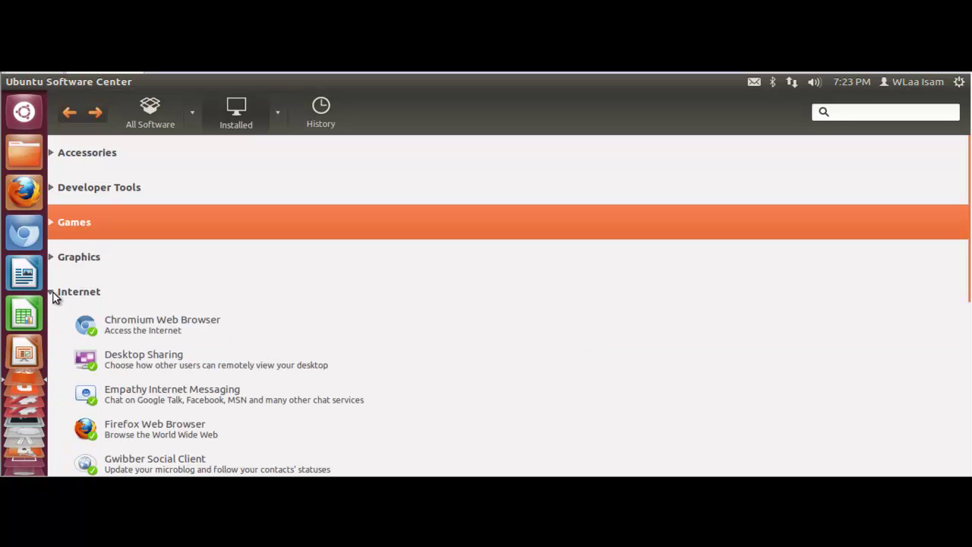
left_click(155, 330)
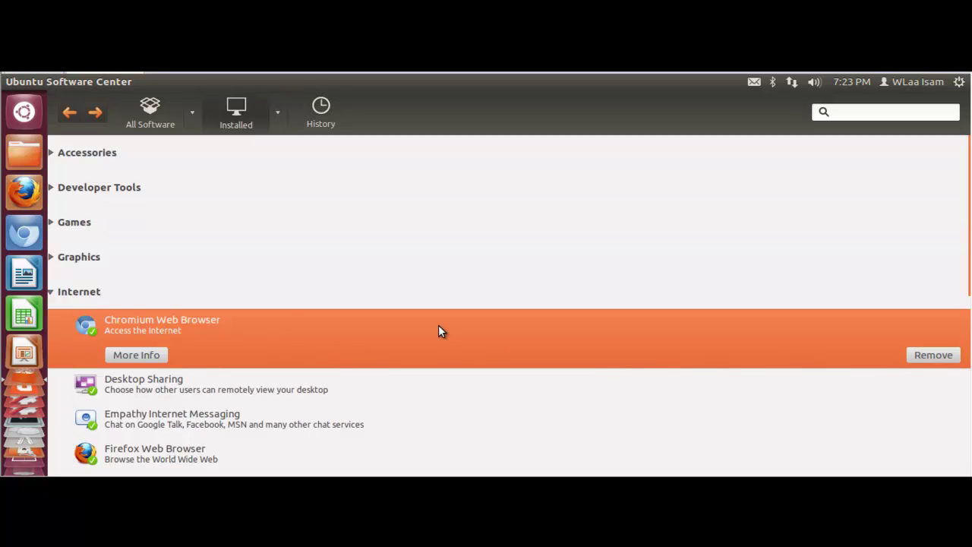
left_click(222, 384)
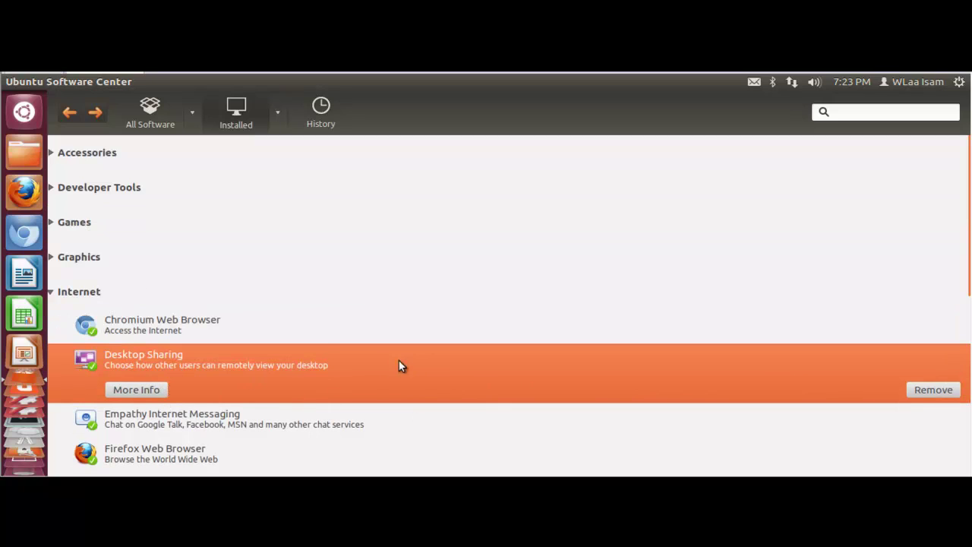
left_click(54, 291)
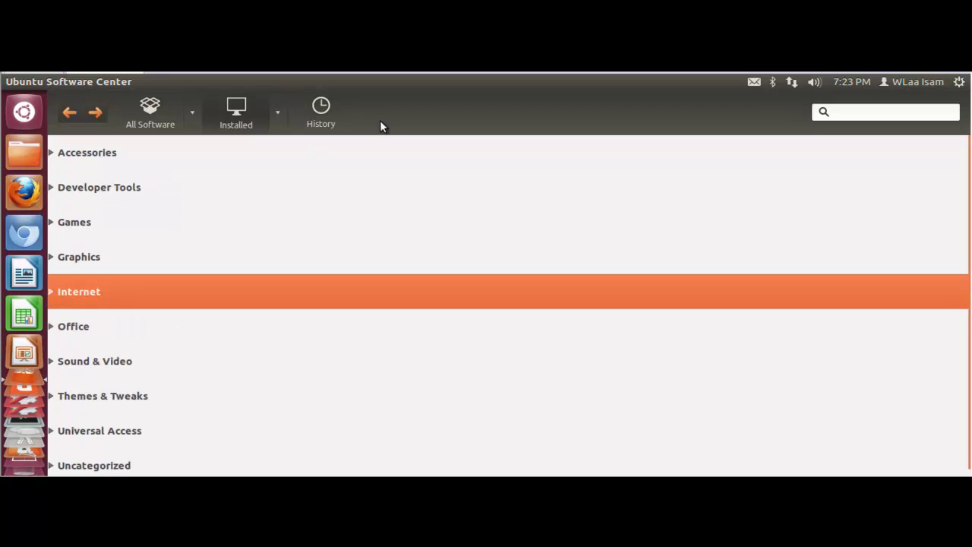
left_click(281, 113)
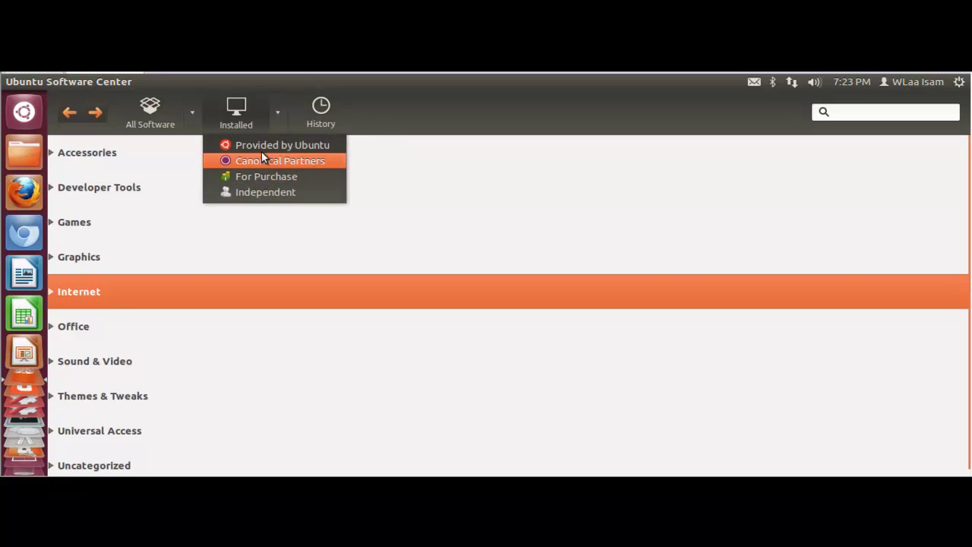
- Review today's entries in the software history, then collapse the Today group
left_click(321, 113)
left_click(320, 113)
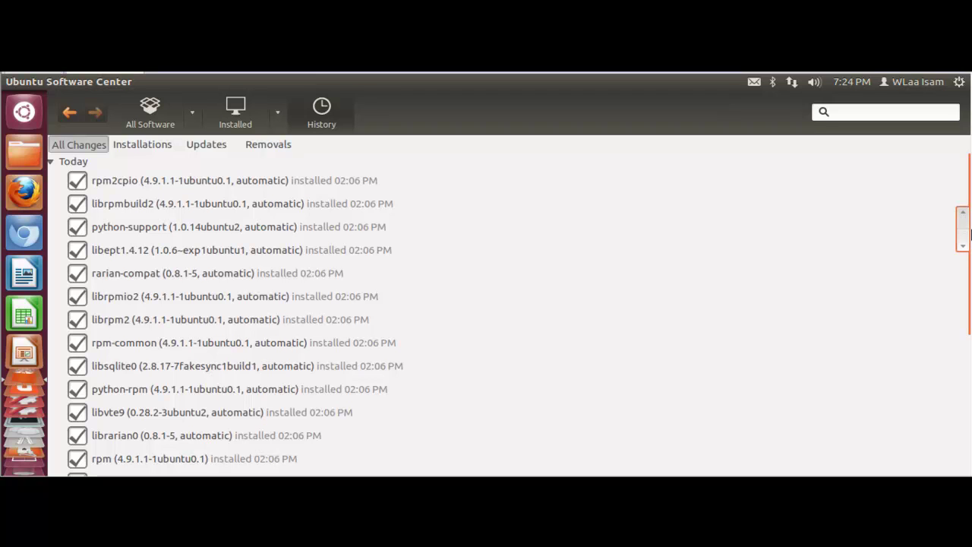
left_click_drag(962, 236, 960, 425)
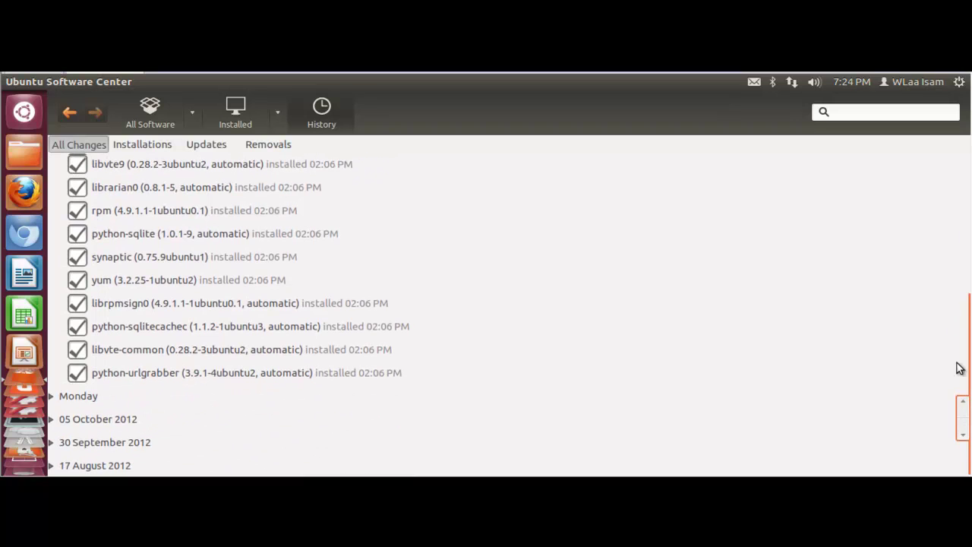
left_click_drag(962, 364, 964, 265)
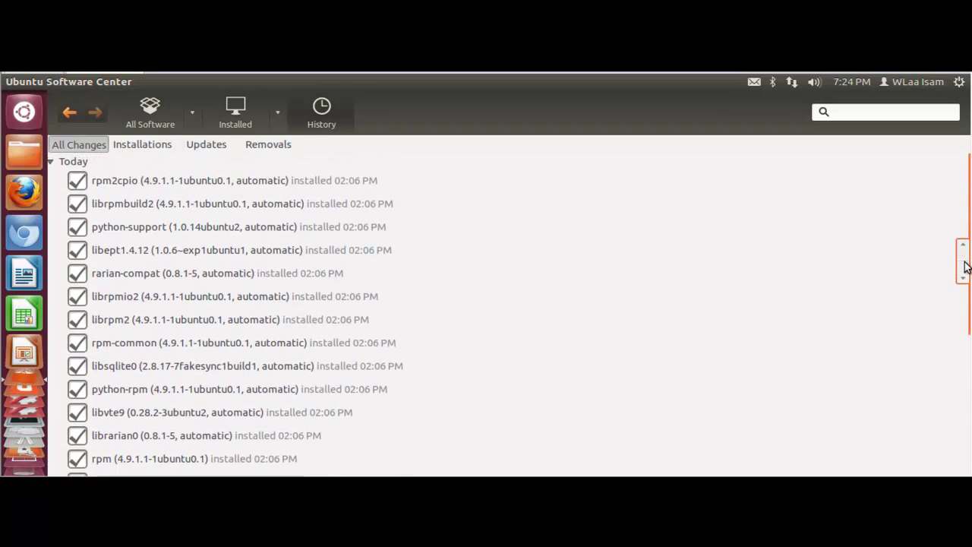
left_click(51, 161)
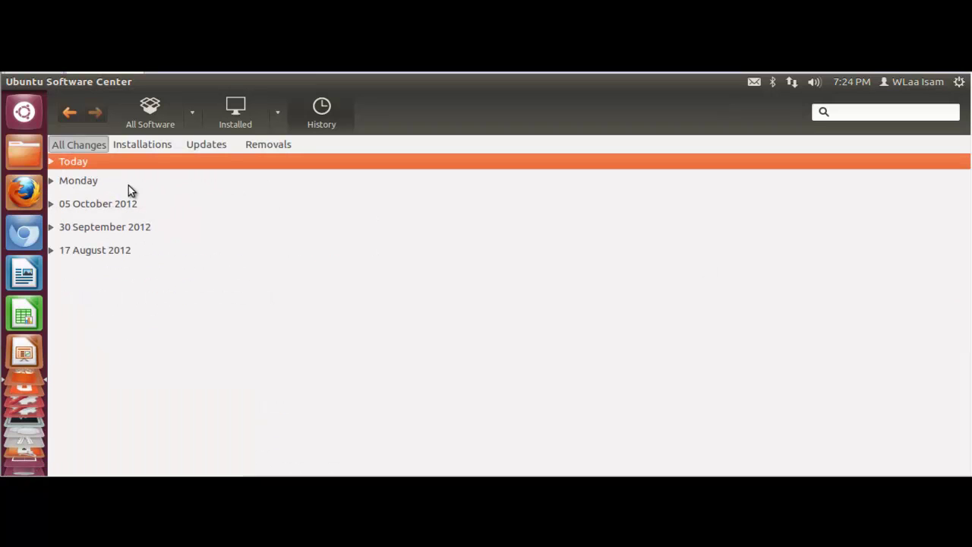
- Go through the older date groups in the full change history, from Monday back to 17 August 2012
left_click(72, 181)
left_click(111, 210)
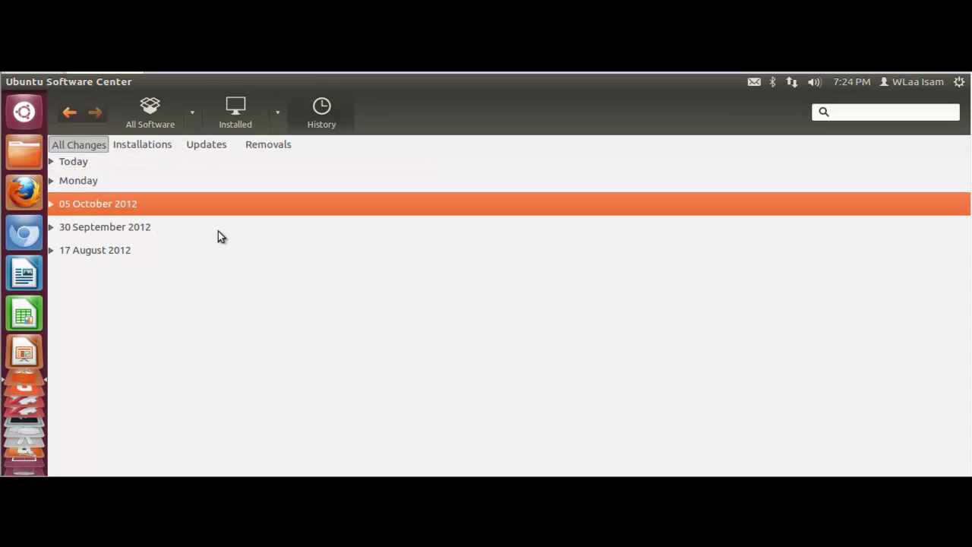
left_click(149, 232)
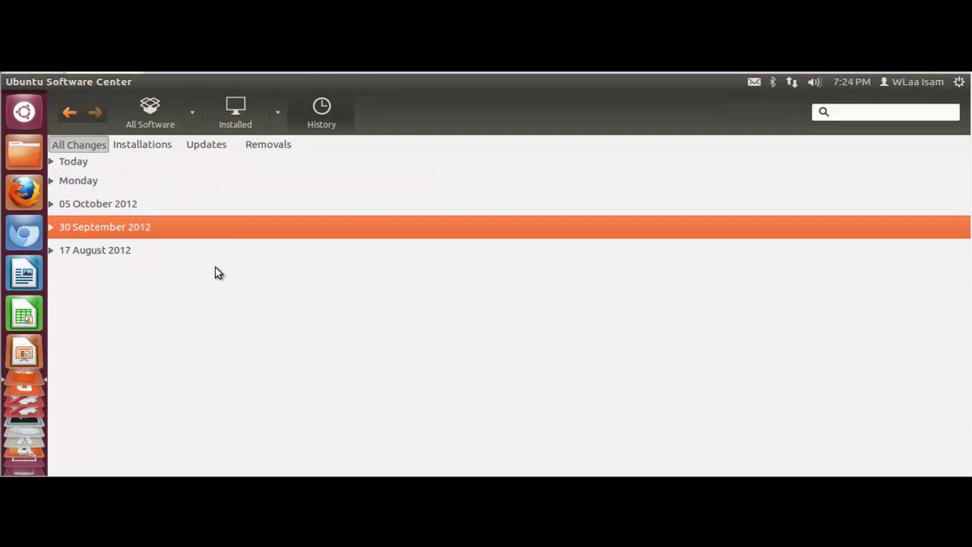
left_click(111, 251)
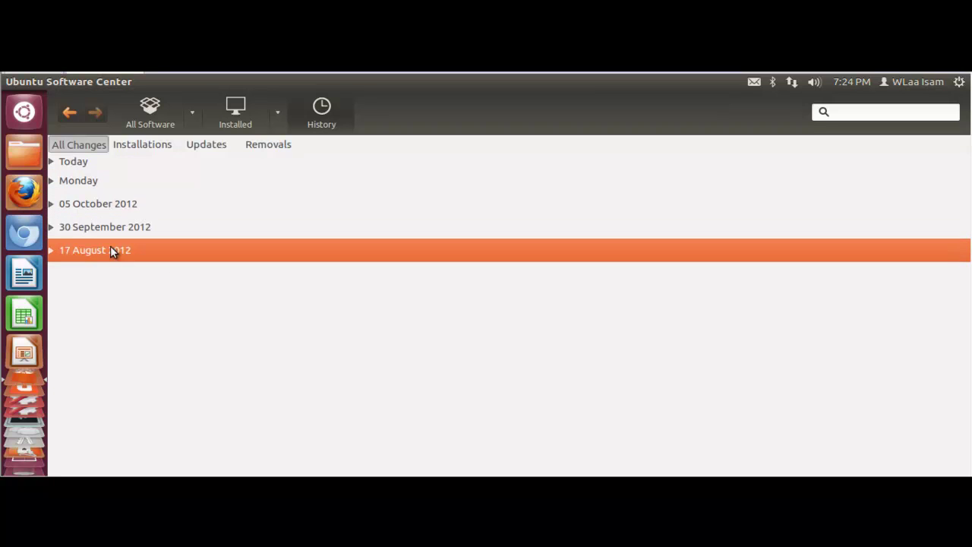
left_click(50, 227)
left_click(50, 227)
- Review the history filtered by installations, removals and updates, collapsing the most recent date groups
left_click(150, 146)
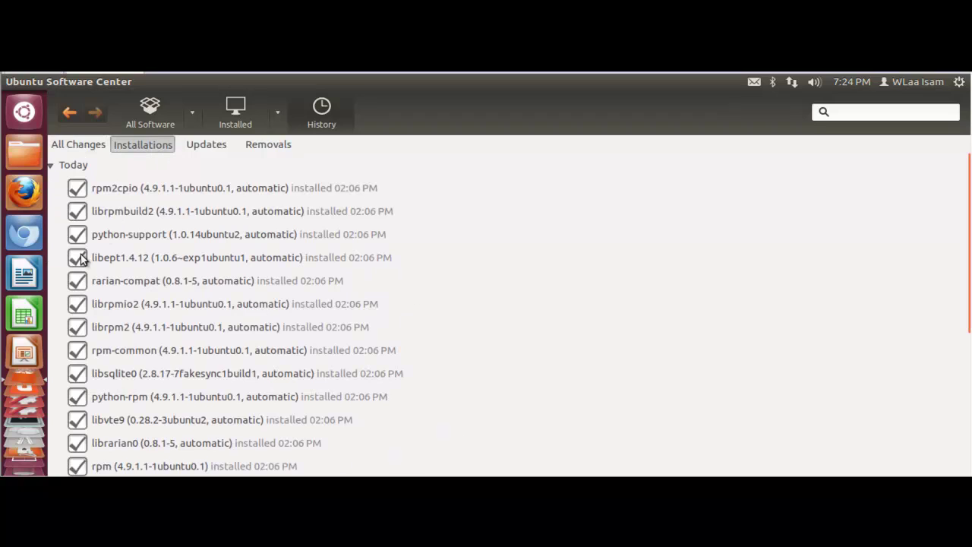
left_click(51, 166)
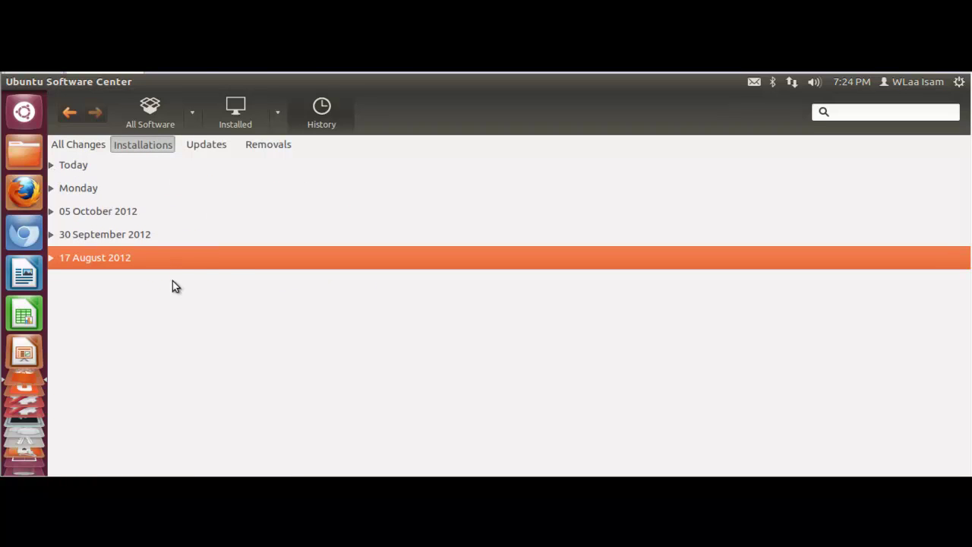
left_click(268, 146)
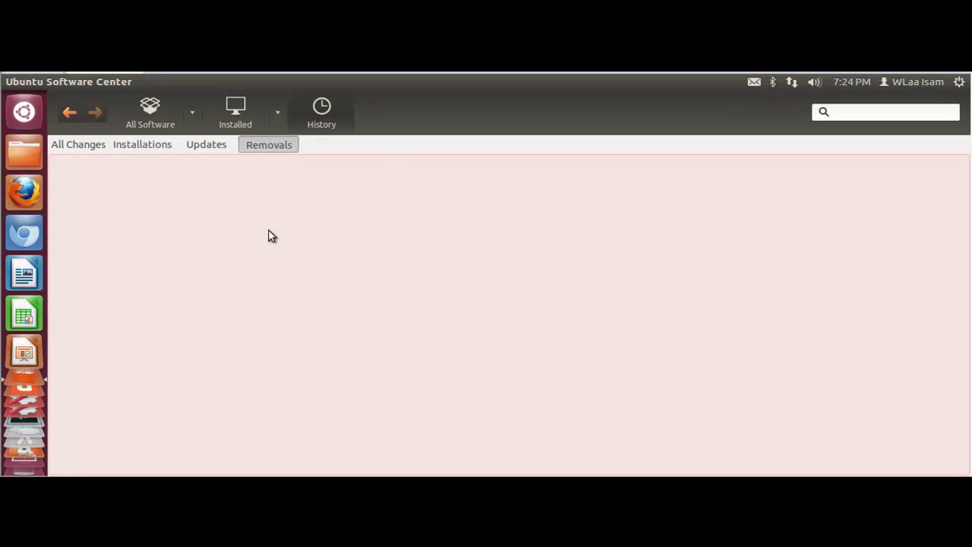
left_click(205, 148)
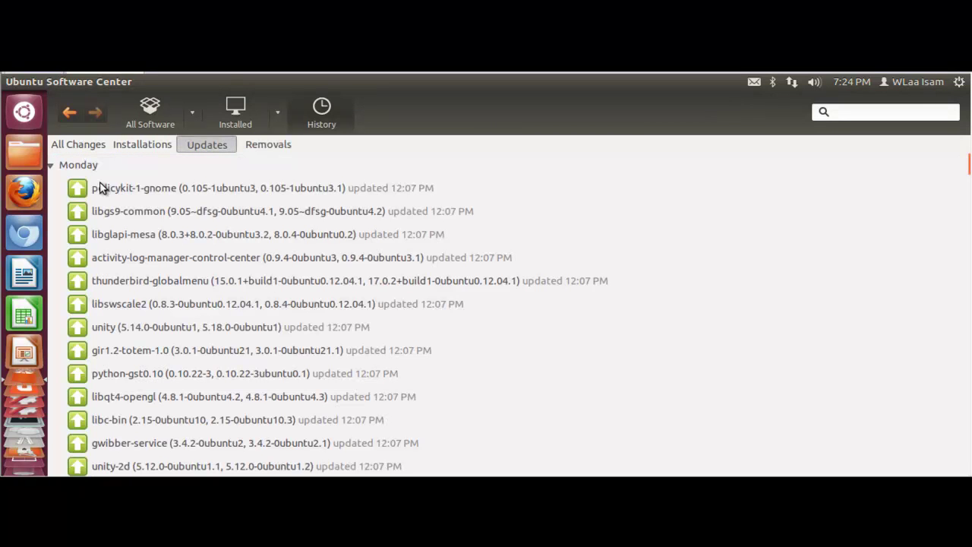
left_click(53, 168)
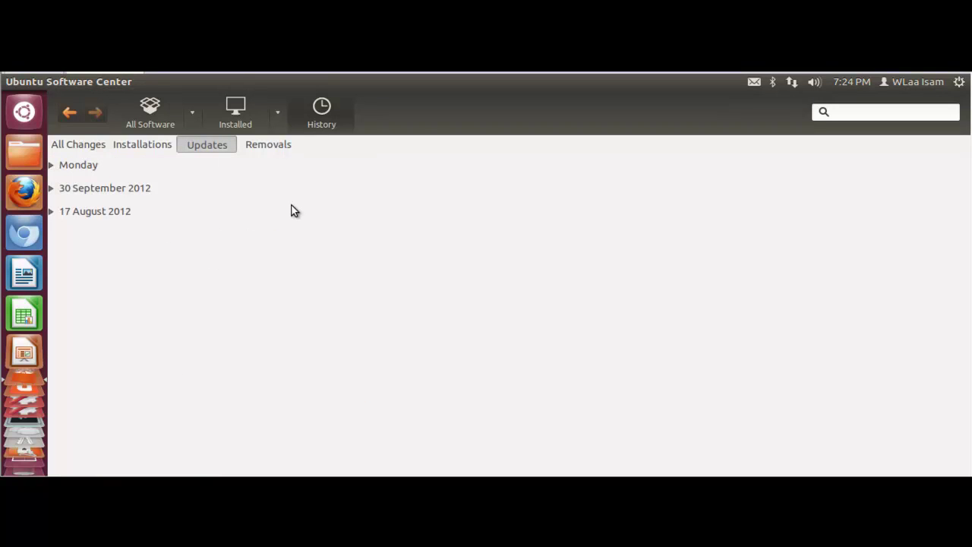
- Search all software for "gparted" and select GParted Partition Editor
left_click(151, 114)
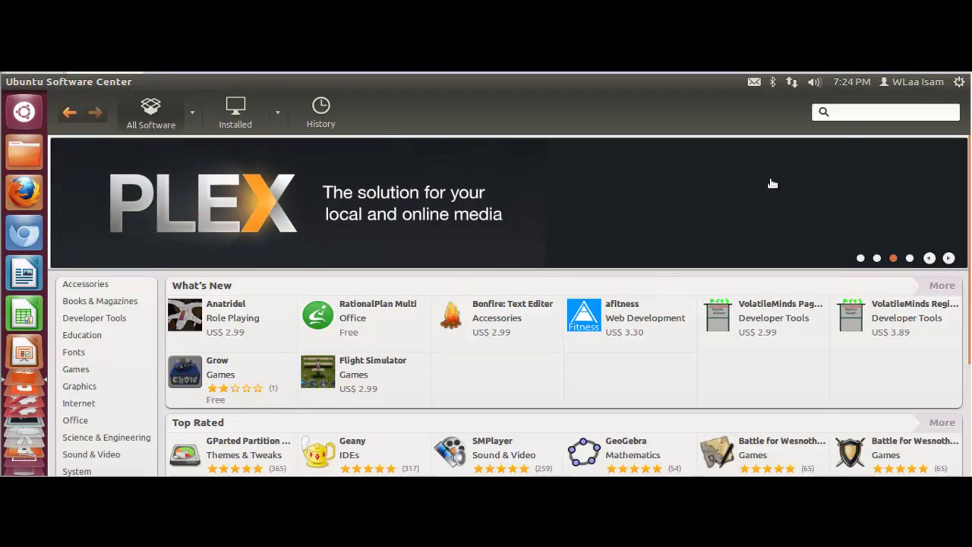
left_click(843, 112)
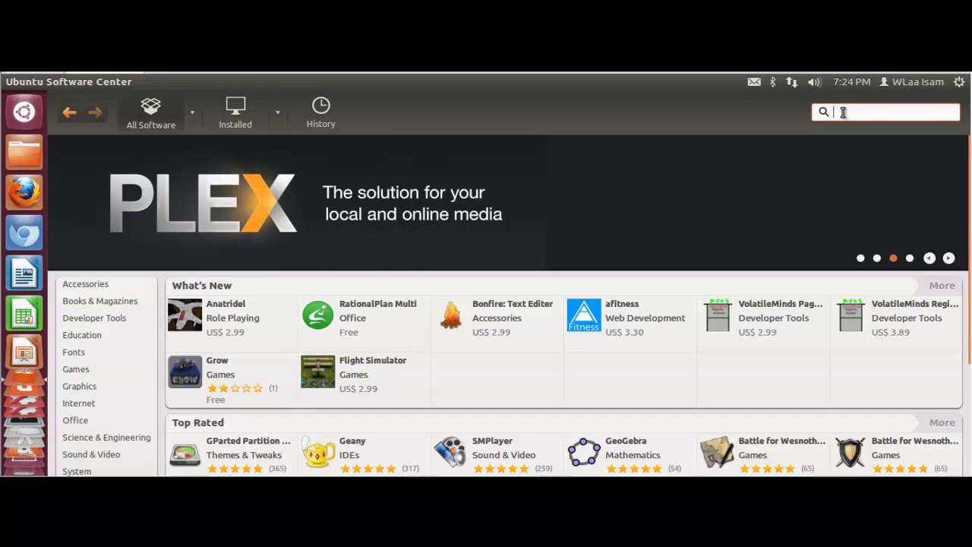
type("gparted")
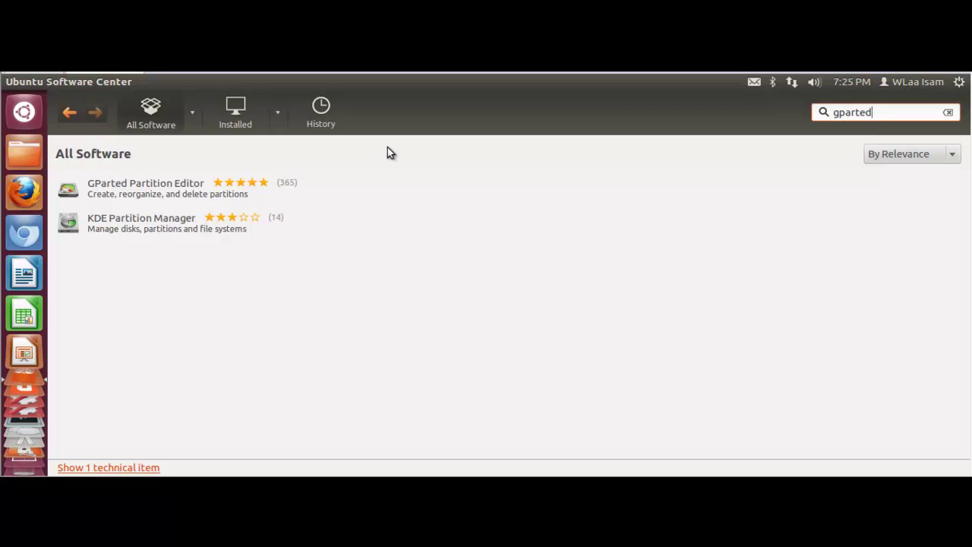
left_click(161, 193)
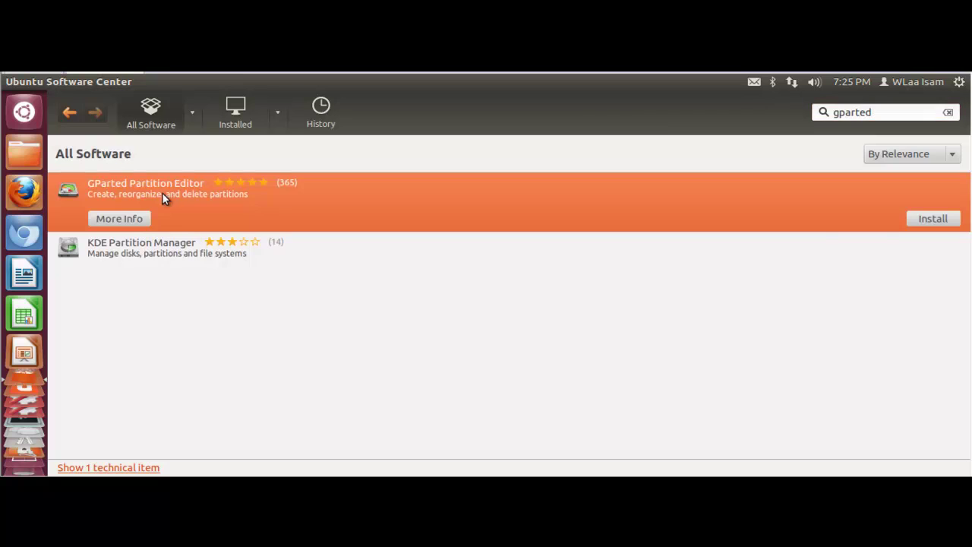
- Look over the available sort orders for the search results, leaving them sorted by relevance
left_click(952, 155)
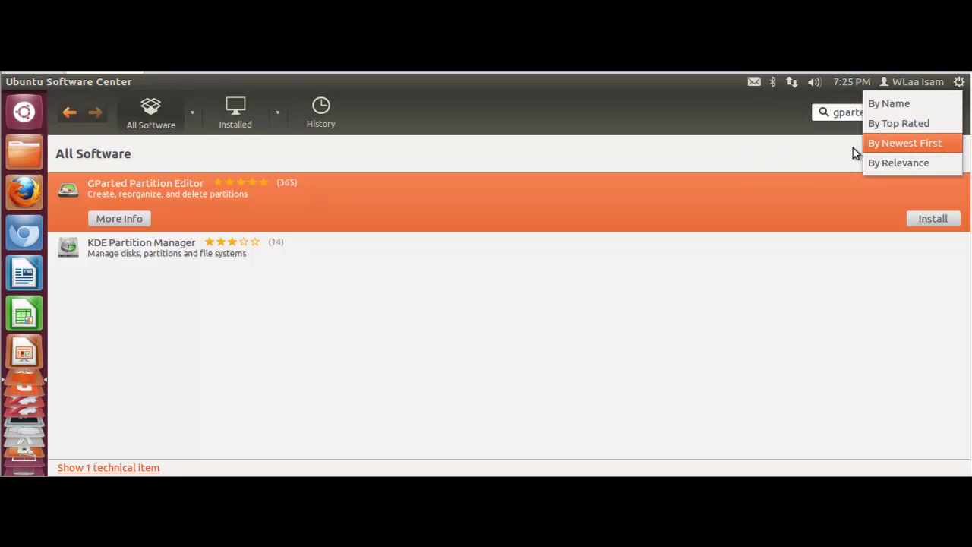
left_click(793, 153)
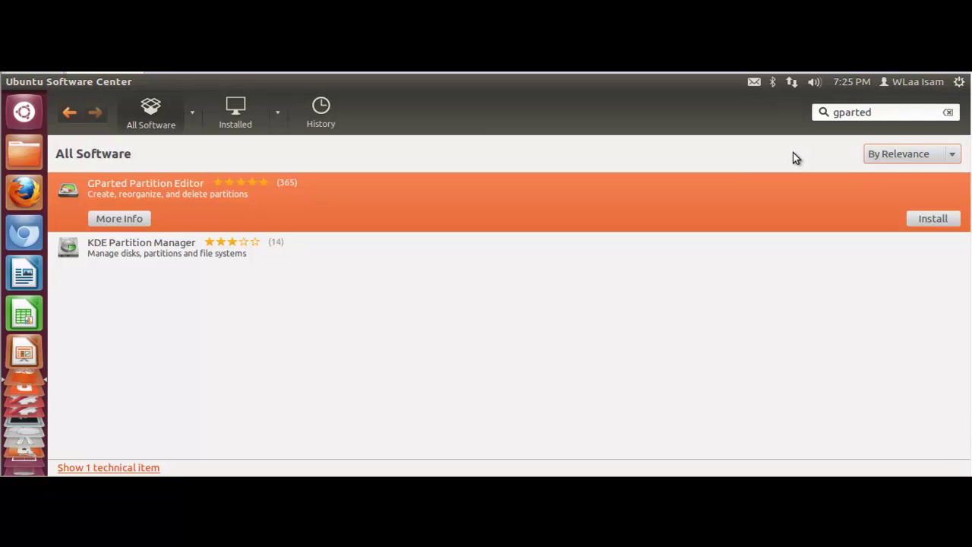
left_click(955, 156)
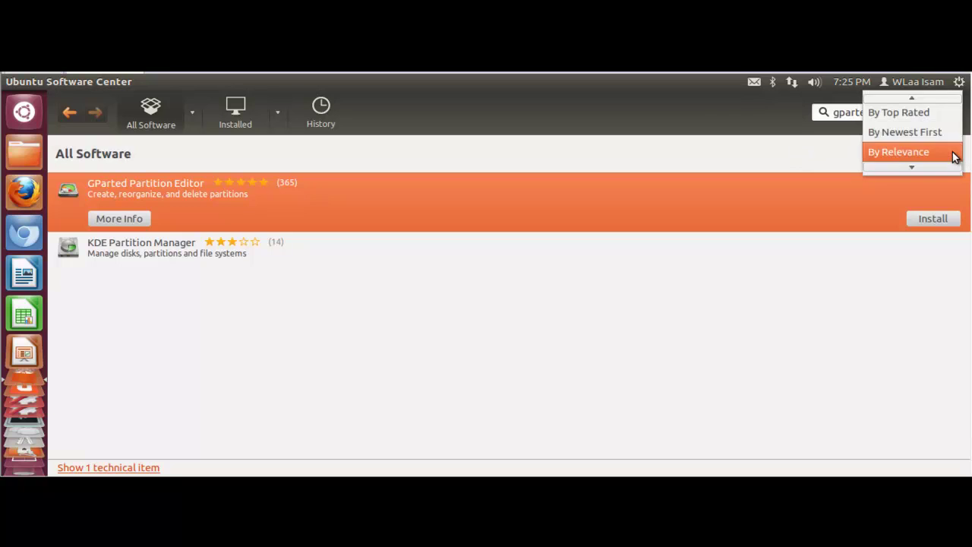
left_click(786, 153)
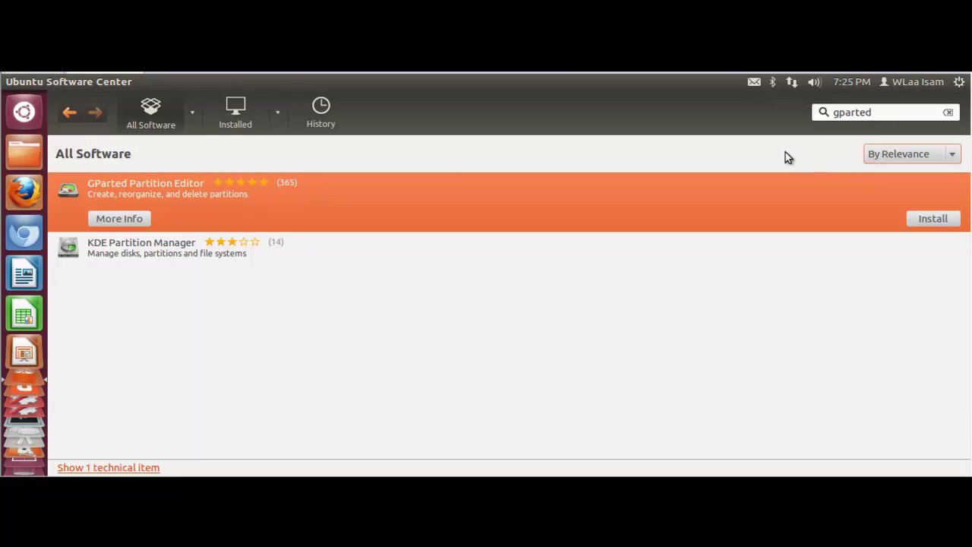
- Install GParted Partition Editor, authenticating with the account password
left_click(933, 218)
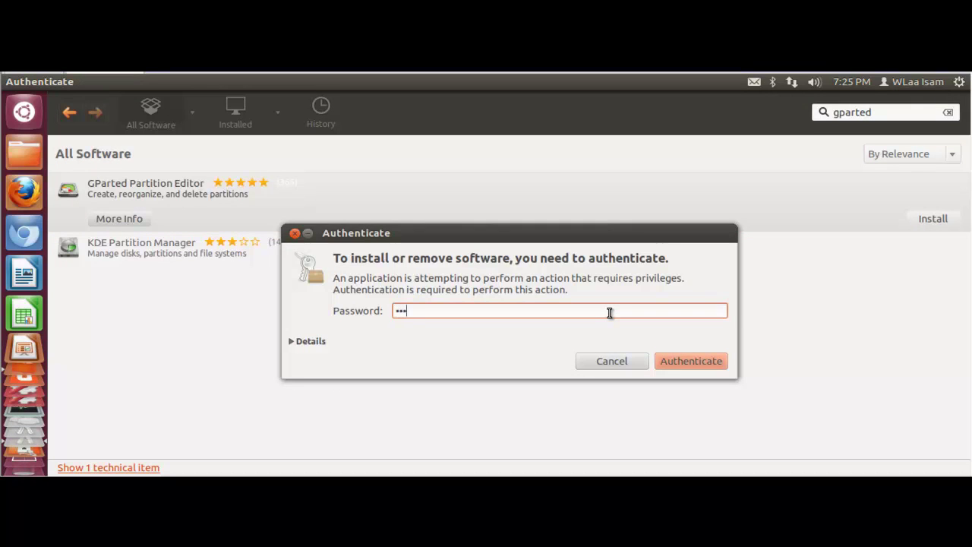
key("Return")
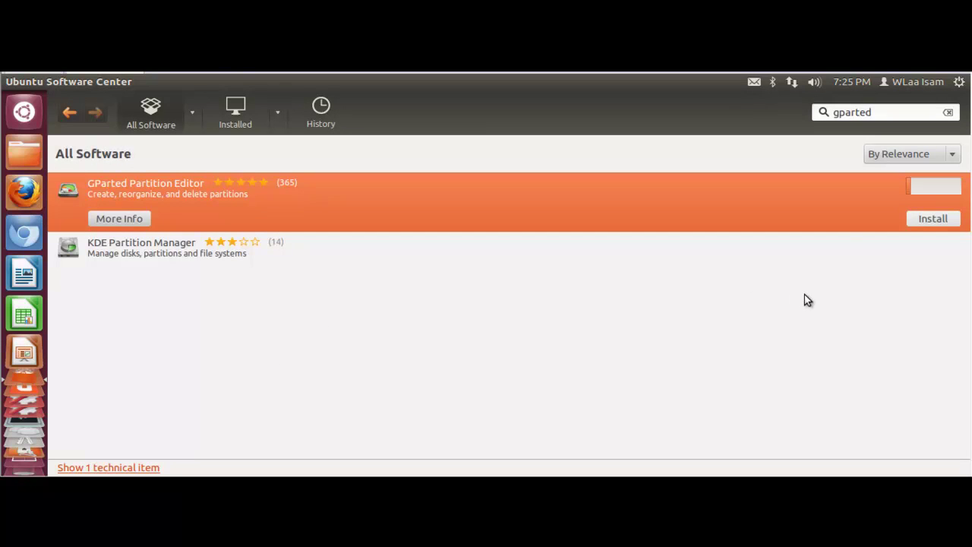
- Install KDE Partition Manager from the search results and view its details page before returning to the results
left_click(430, 251)
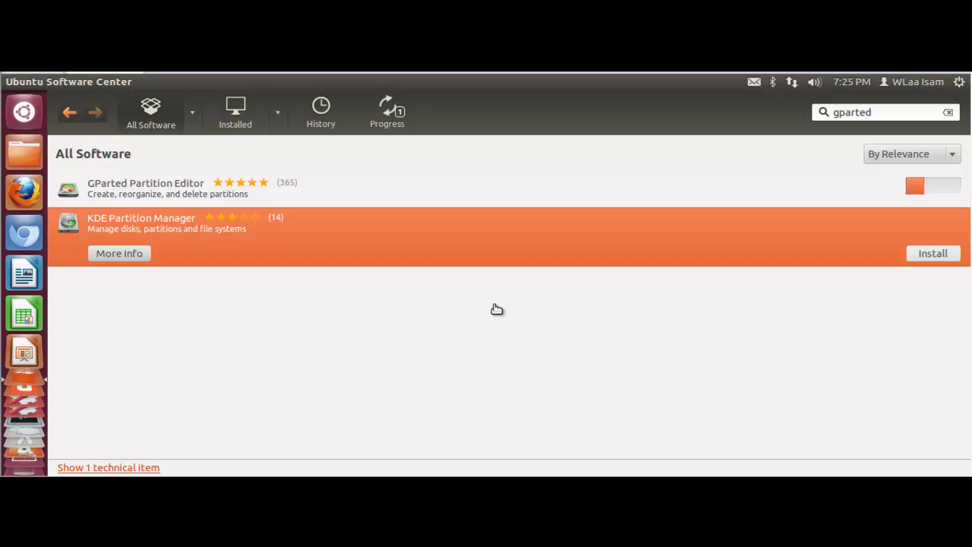
left_click(132, 202)
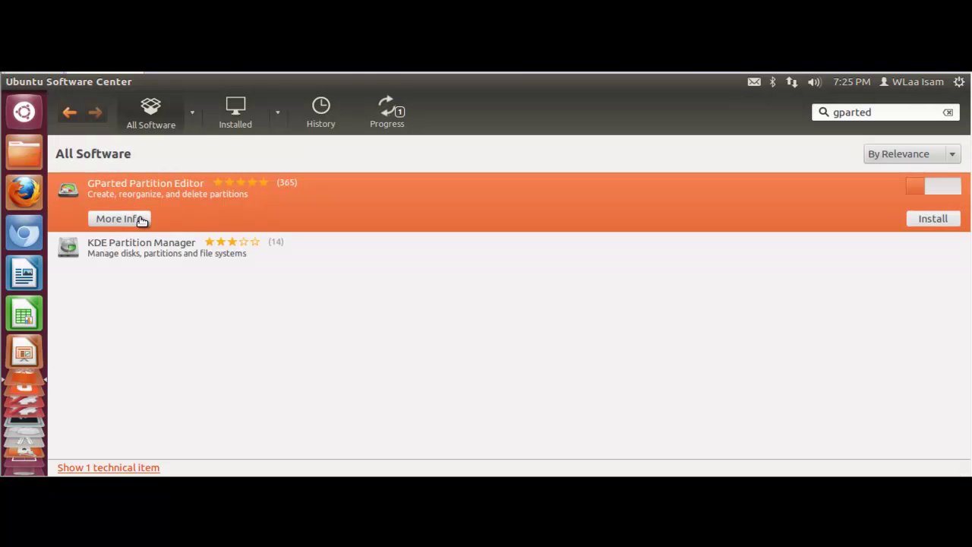
left_click(111, 251)
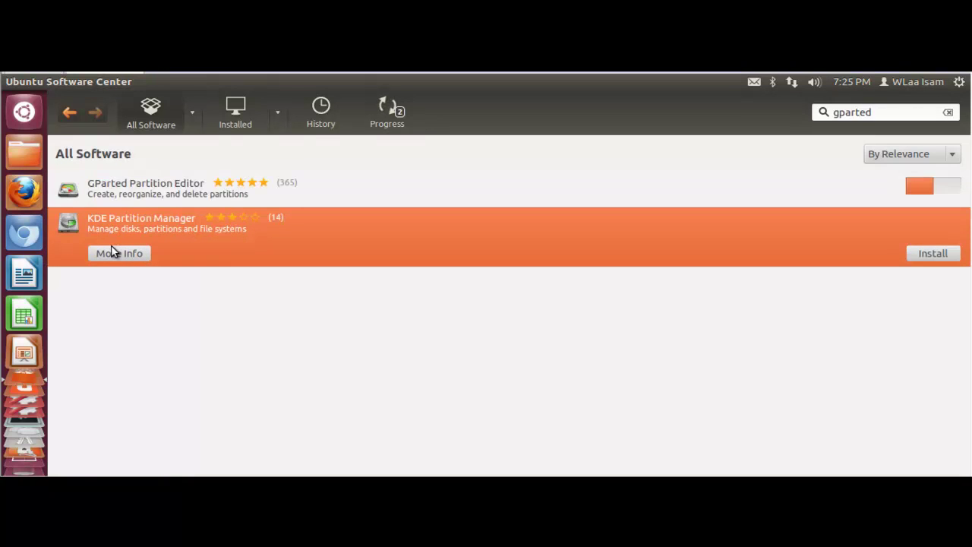
left_click(112, 252)
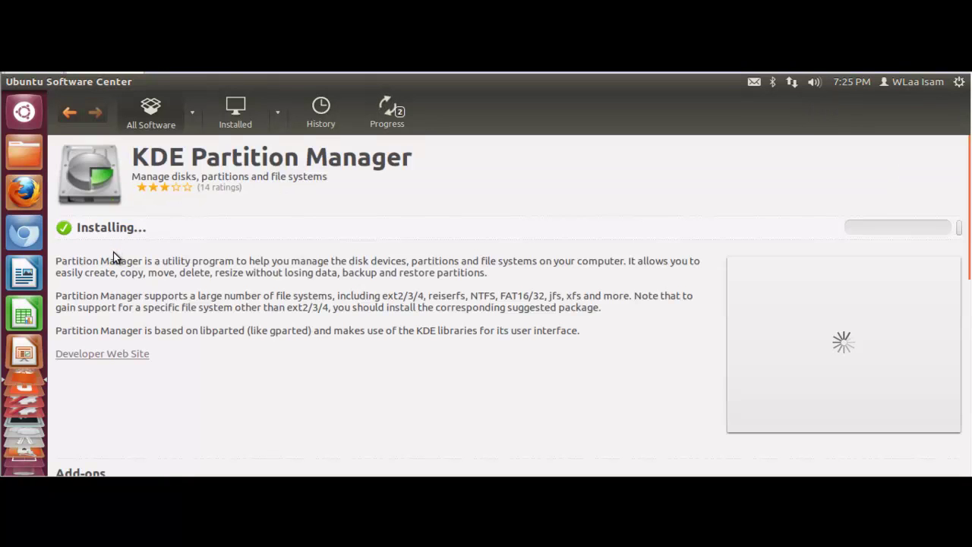
left_click(68, 113)
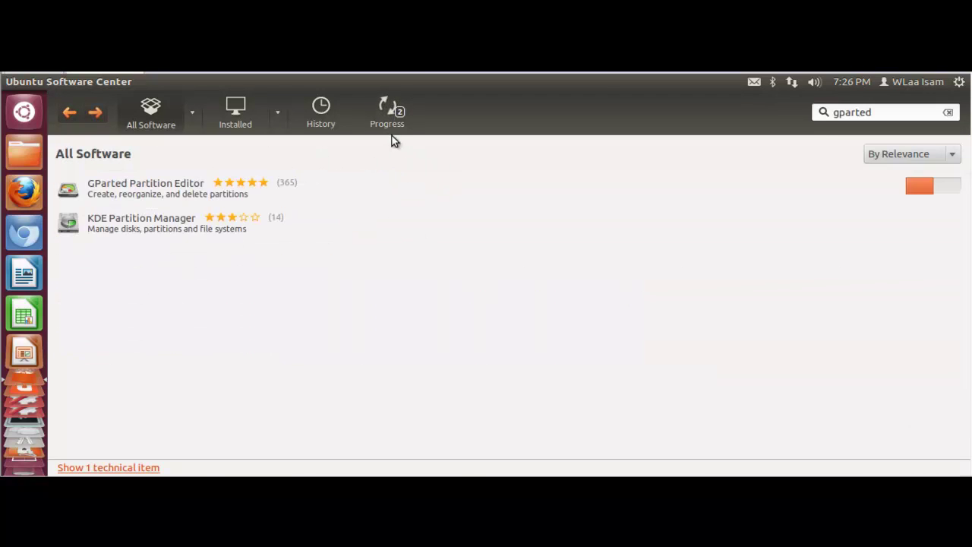
- Check the progress of the running installations and review the software history filtered by installations
left_click(388, 122)
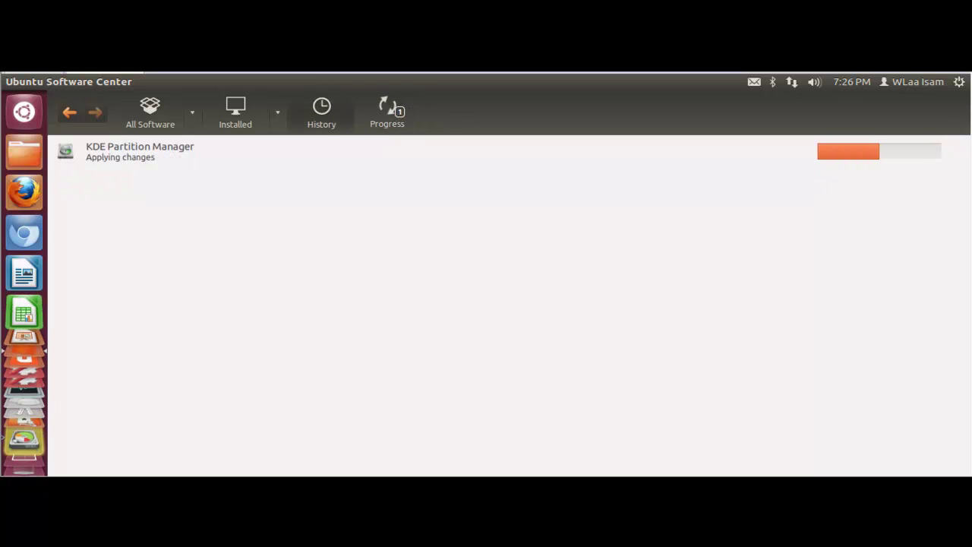
left_click(321, 110)
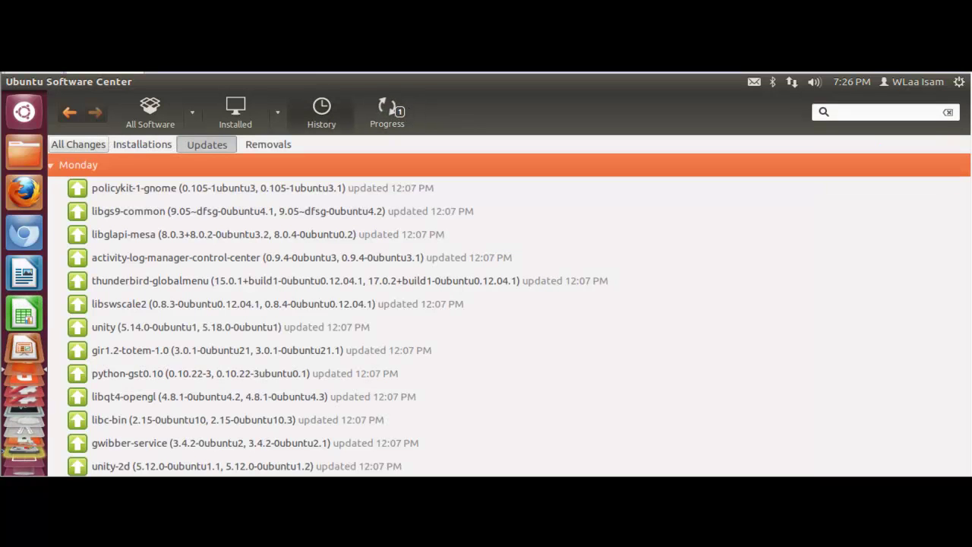
left_click(119, 147)
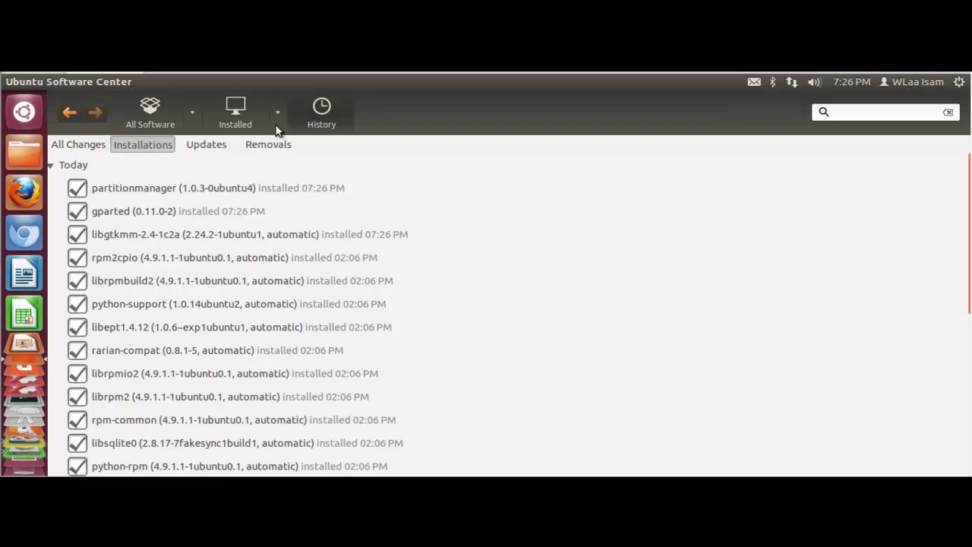
- Browse the installed software by category, expanding and collapsing Developer Tools and Accessories to review their applications
left_click(154, 114)
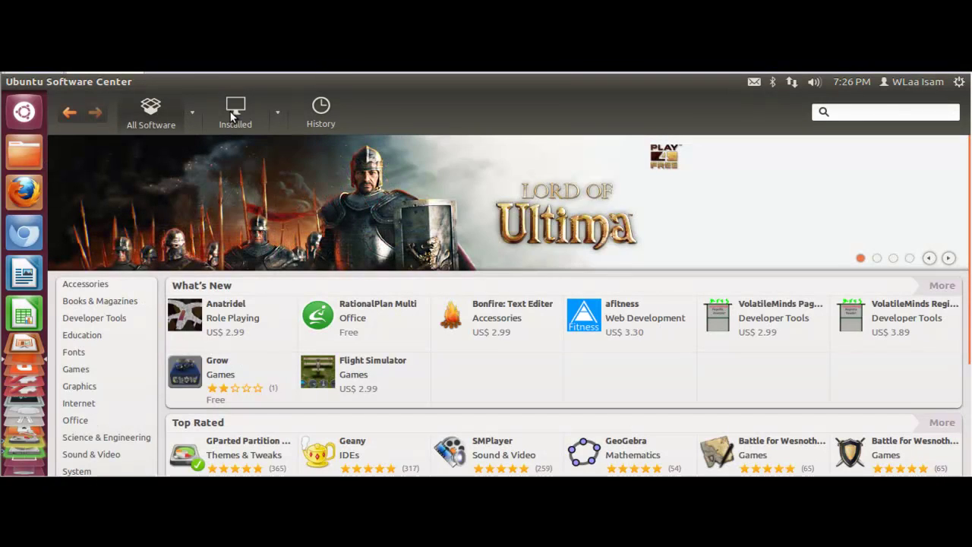
left_click(233, 115)
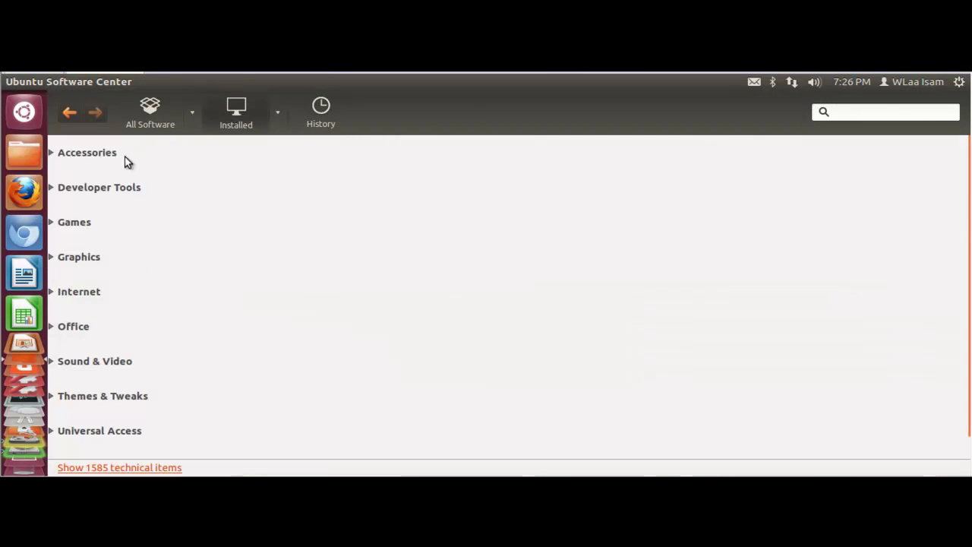
left_click(51, 187)
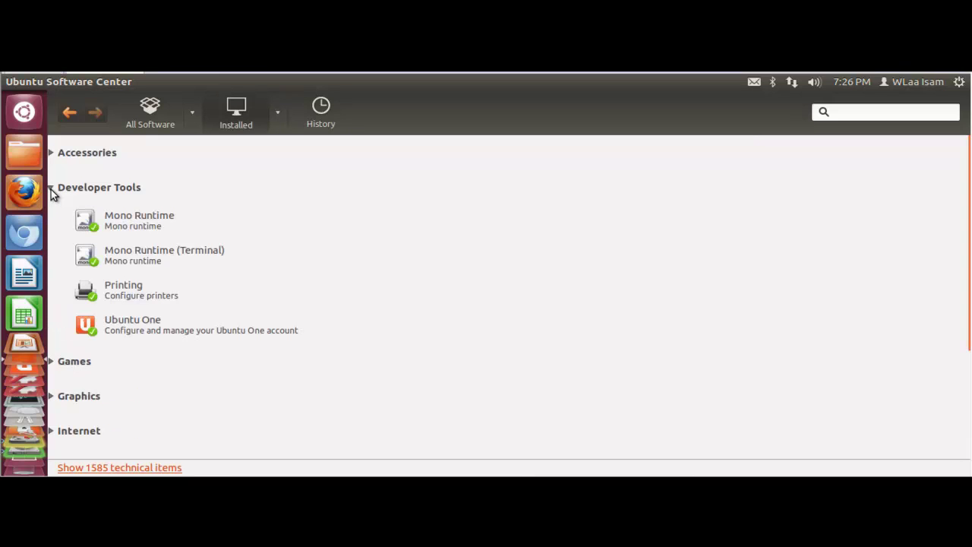
left_click(51, 189)
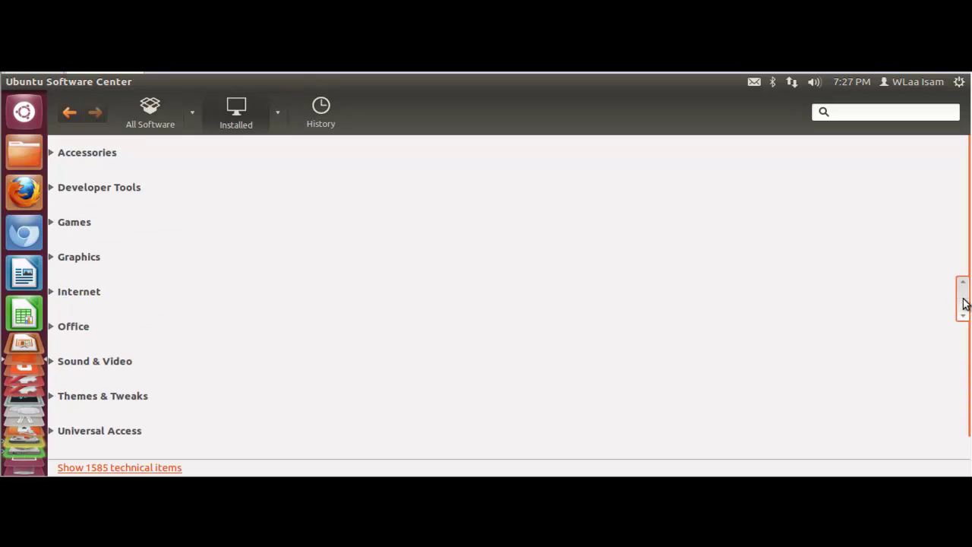
scroll(963, 304, "down", 1)
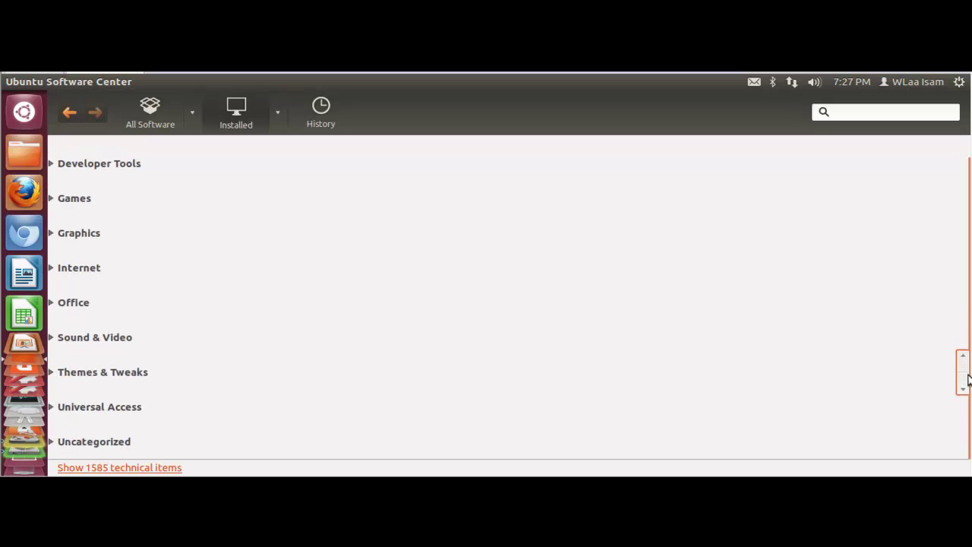
scroll(968, 380, "up", 1)
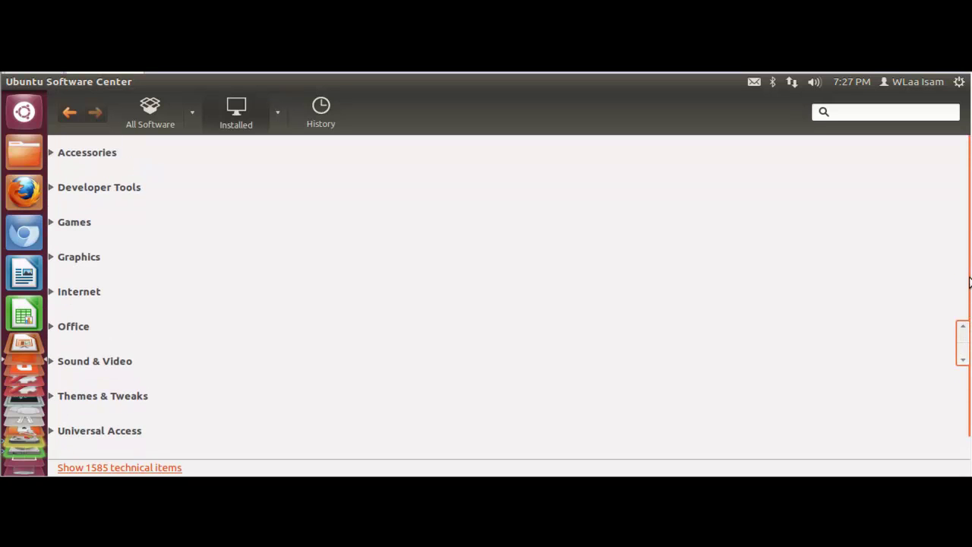
left_click(49, 153)
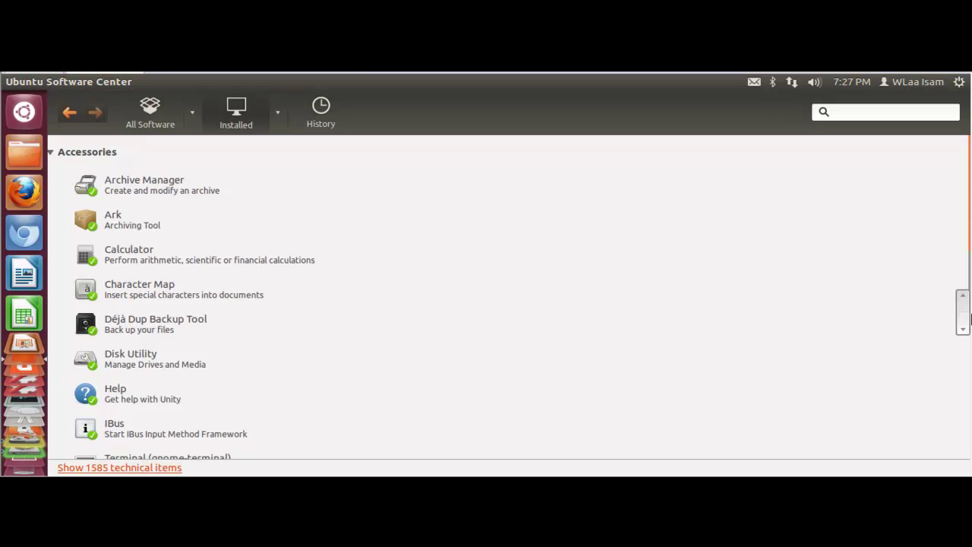
left_click_drag(962, 319, 963, 434)
scroll(970, 242, "up", 2)
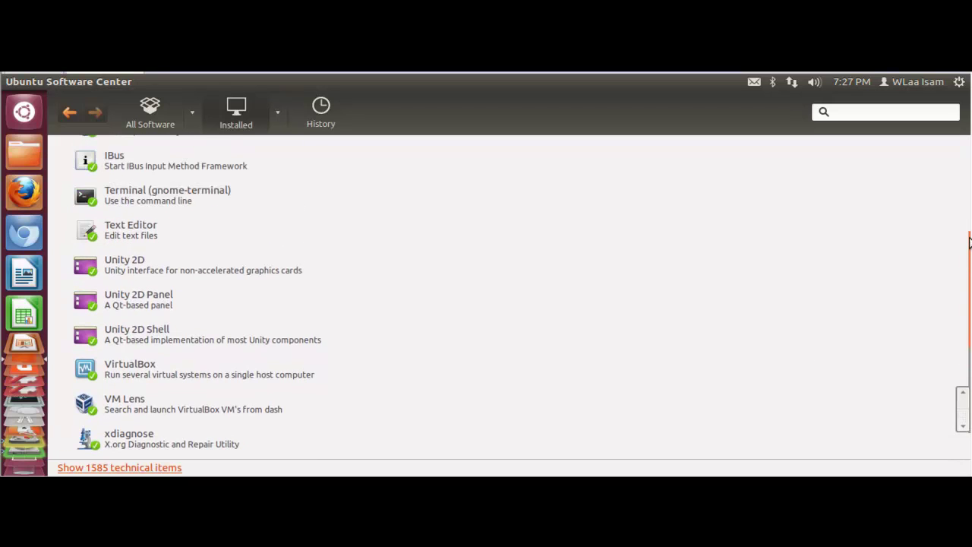
scroll(970, 242, "up", 5)
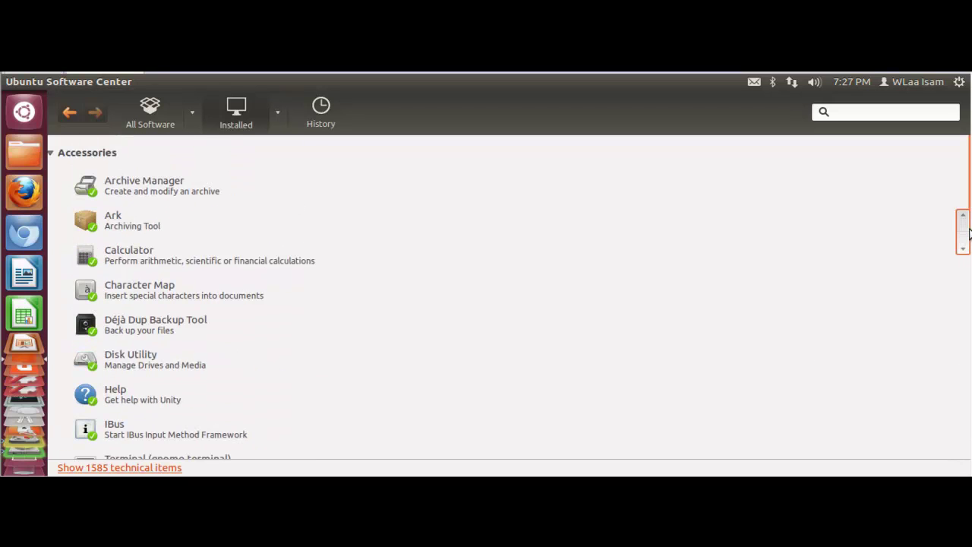
left_click(51, 153)
- Search the installed software for "gparted" and select GParted Partition Editor
left_click(839, 112)
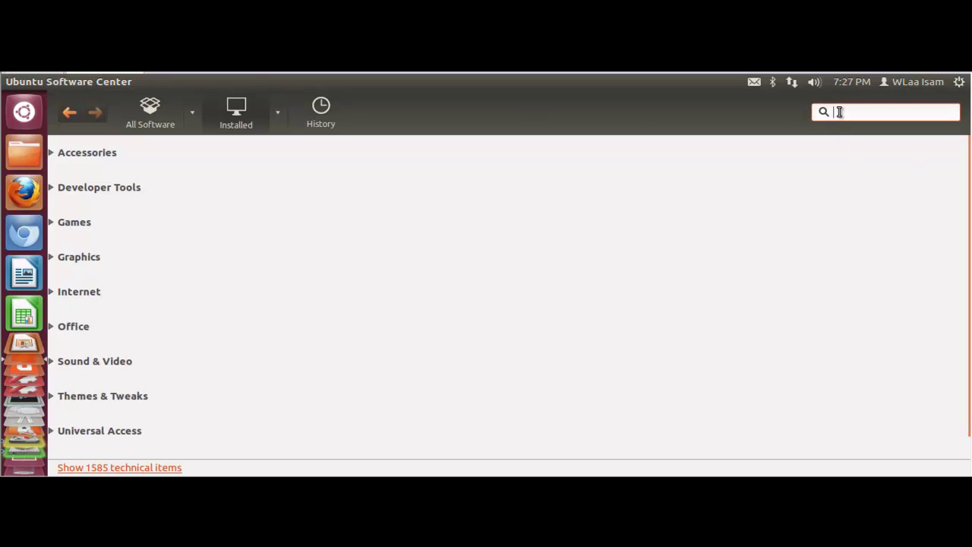
type("gparted")
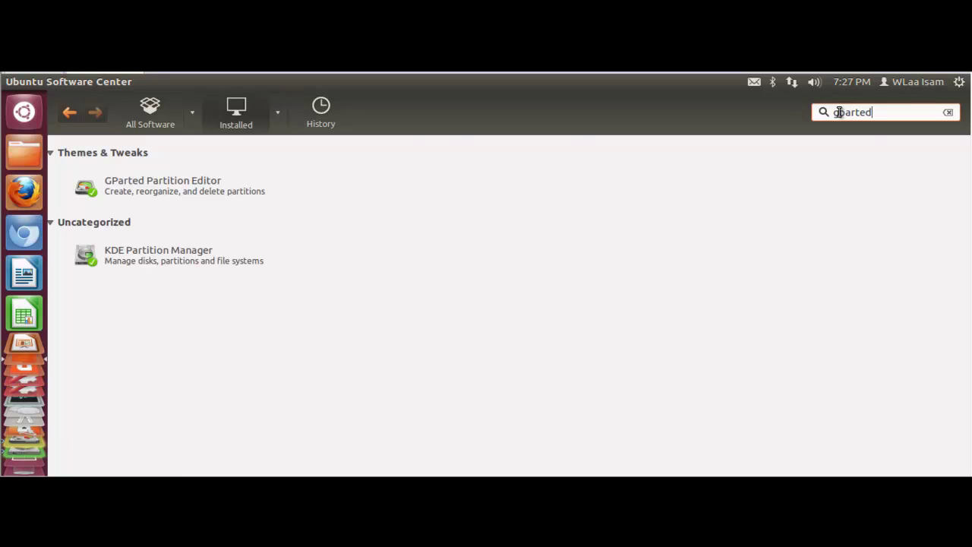
left_click(140, 177)
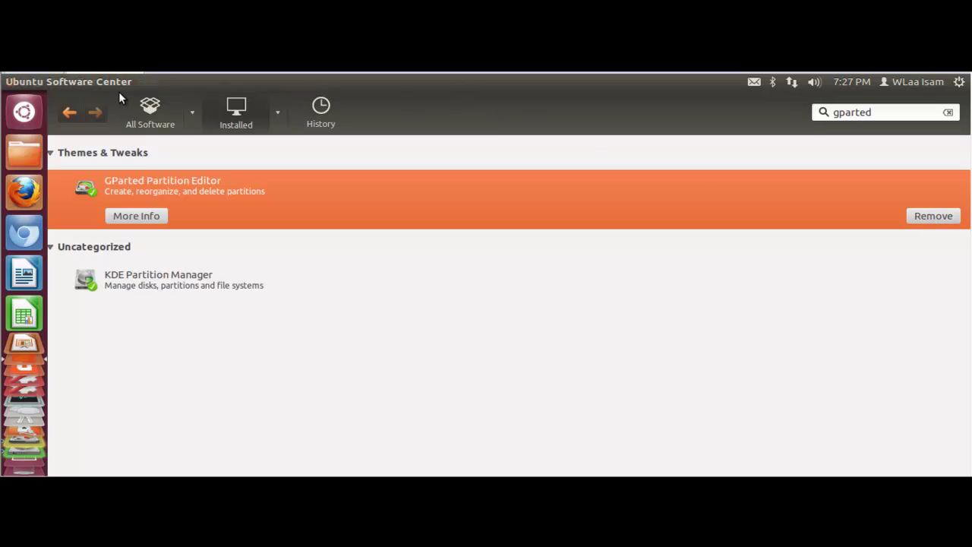
- Search all software for "rar", install the RAR compression tool and return to the All Software start page
left_click(148, 112)
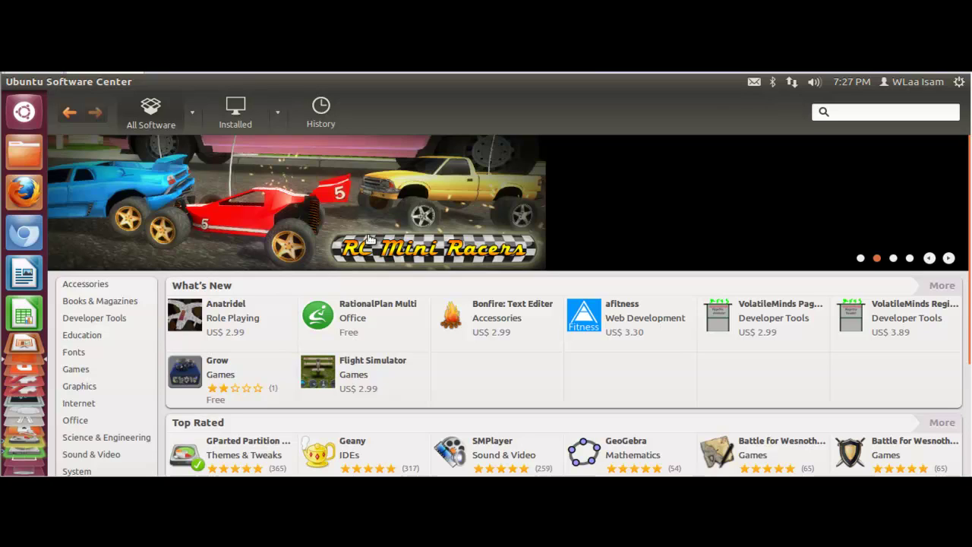
left_click(856, 114)
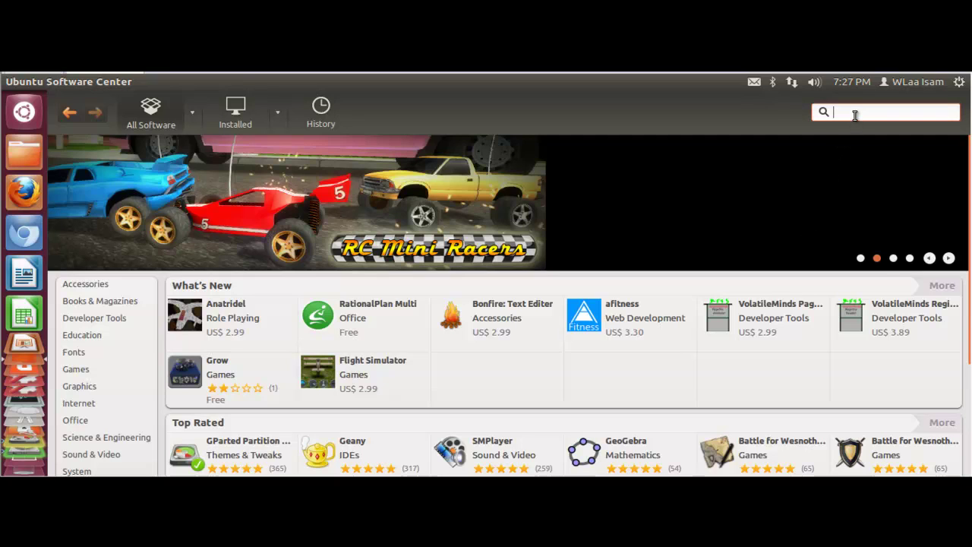
type("rar")
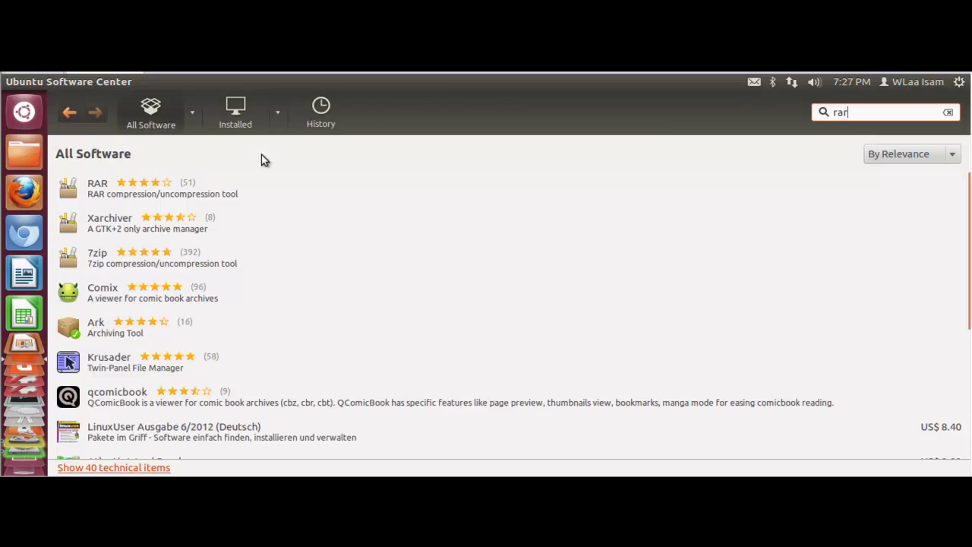
left_click(175, 198)
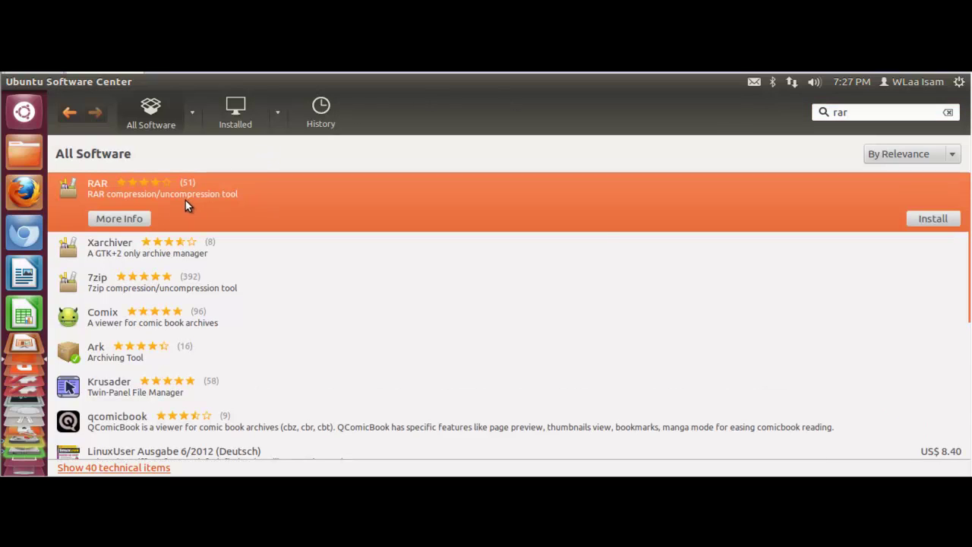
left_click(933, 220)
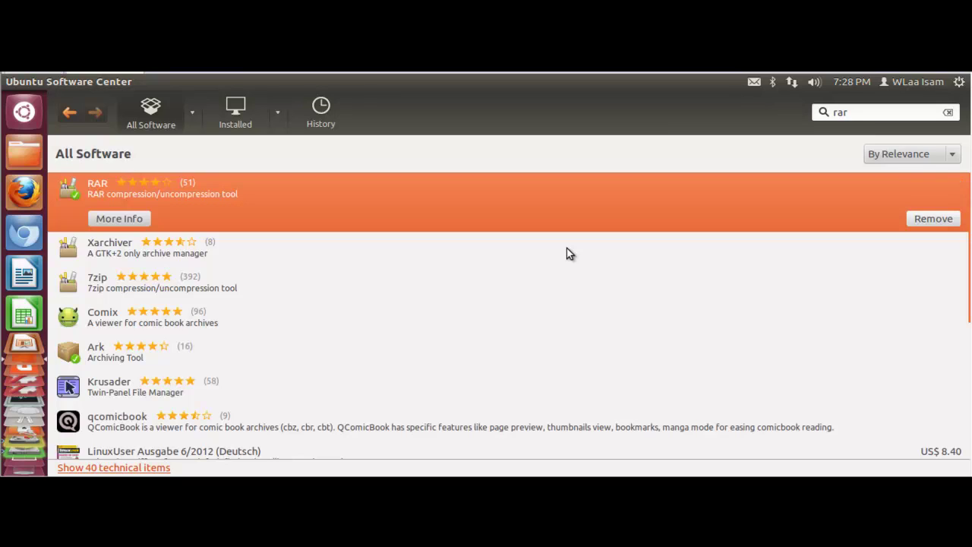
left_click(152, 114)
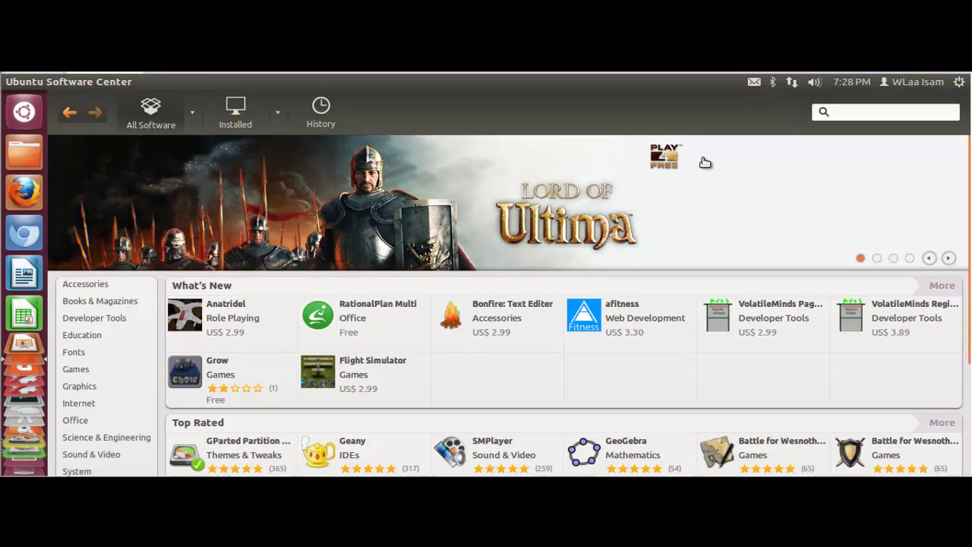